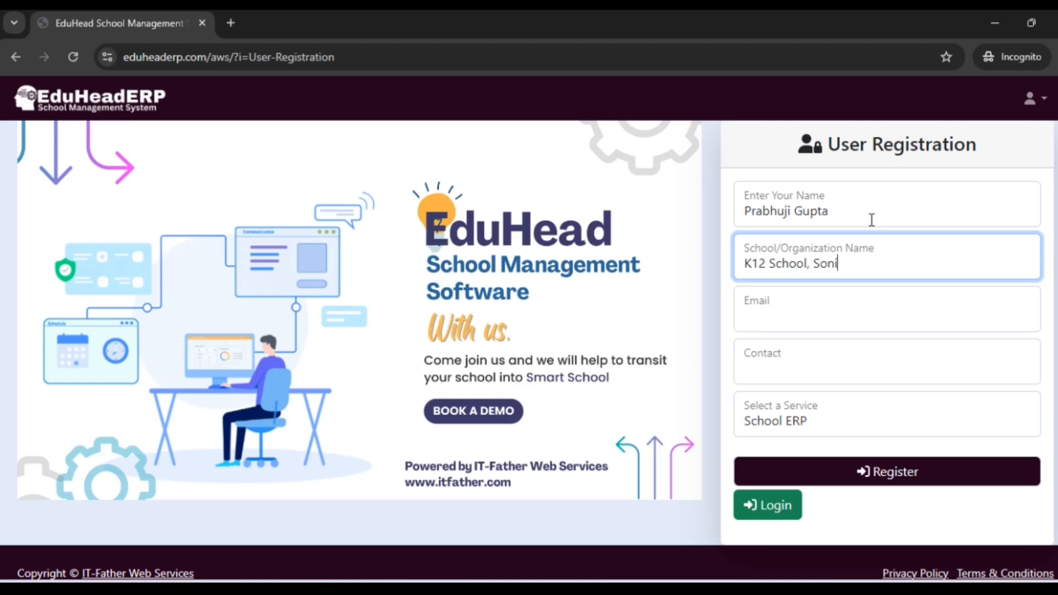
# Step: Complete the organization name as K12 School, Sonipat, and fill in the registrant's e-mail address and contact number
pyautogui.write('pat')
pyautogui.press('Tab')
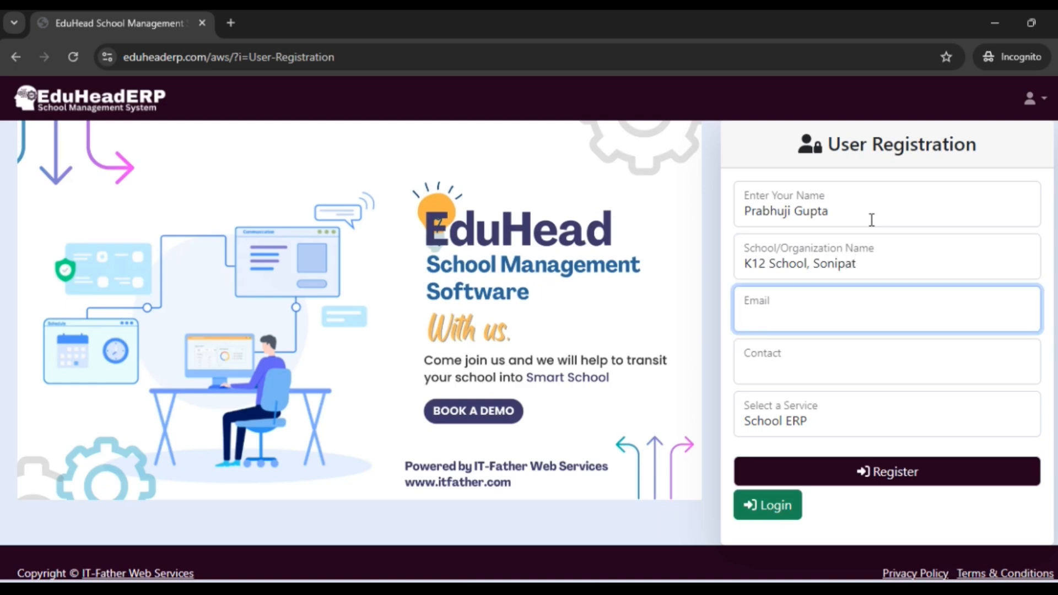
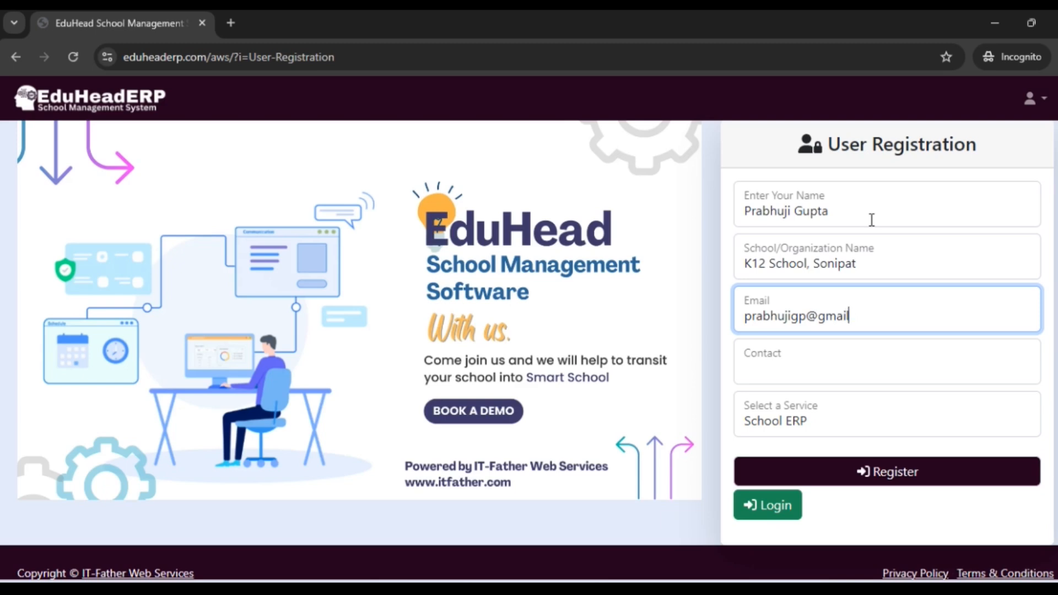
pyautogui.press('Tab')
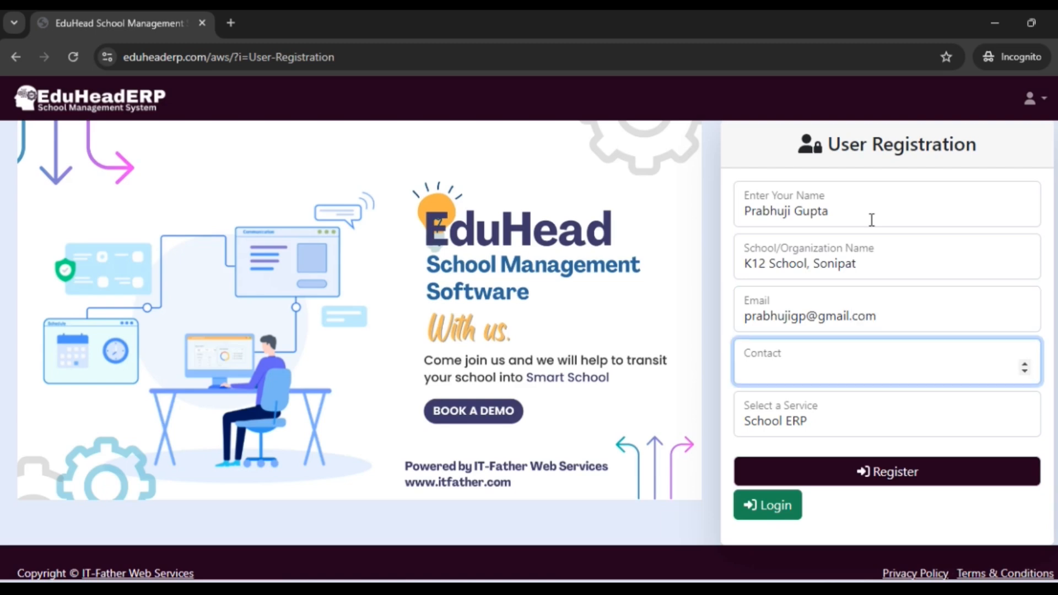
pyautogui.press('Tab')
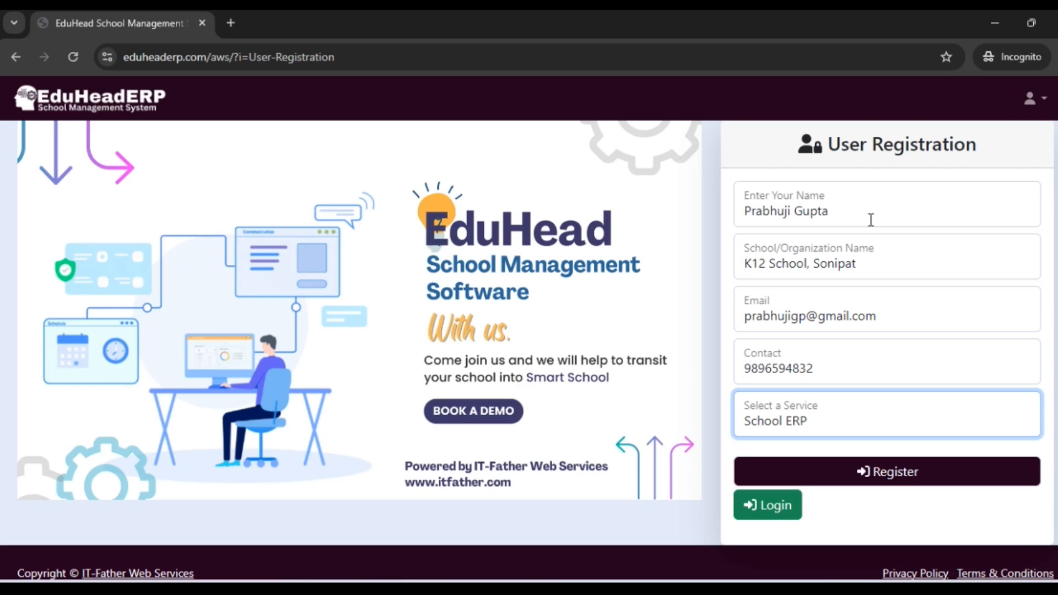
# Step: Select School Time Table as the service and submit the user registration
pyautogui.click(922, 427)
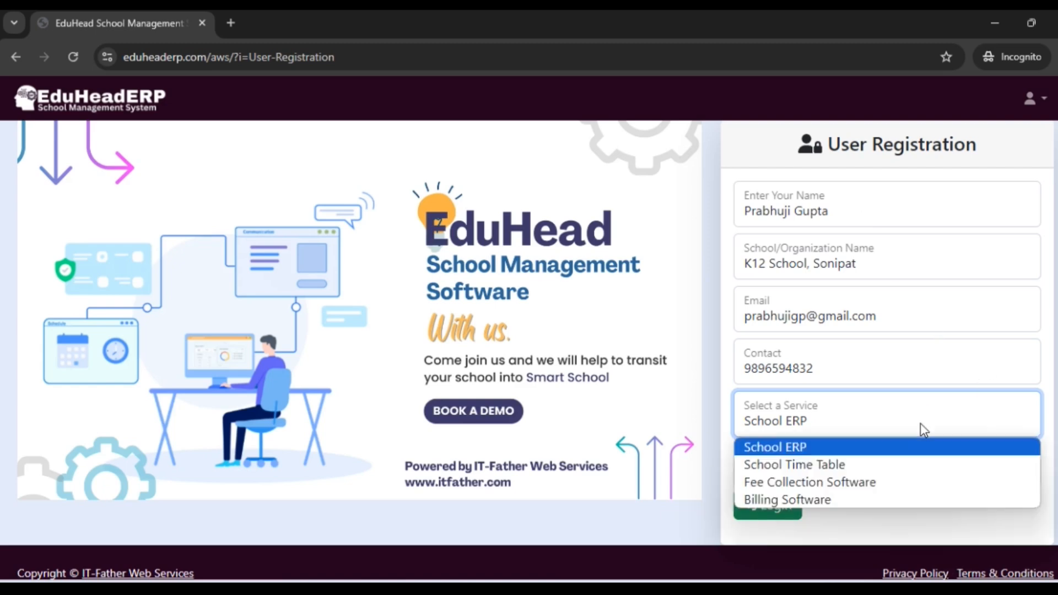
pyautogui.click(871, 464)
pyautogui.click(868, 471)
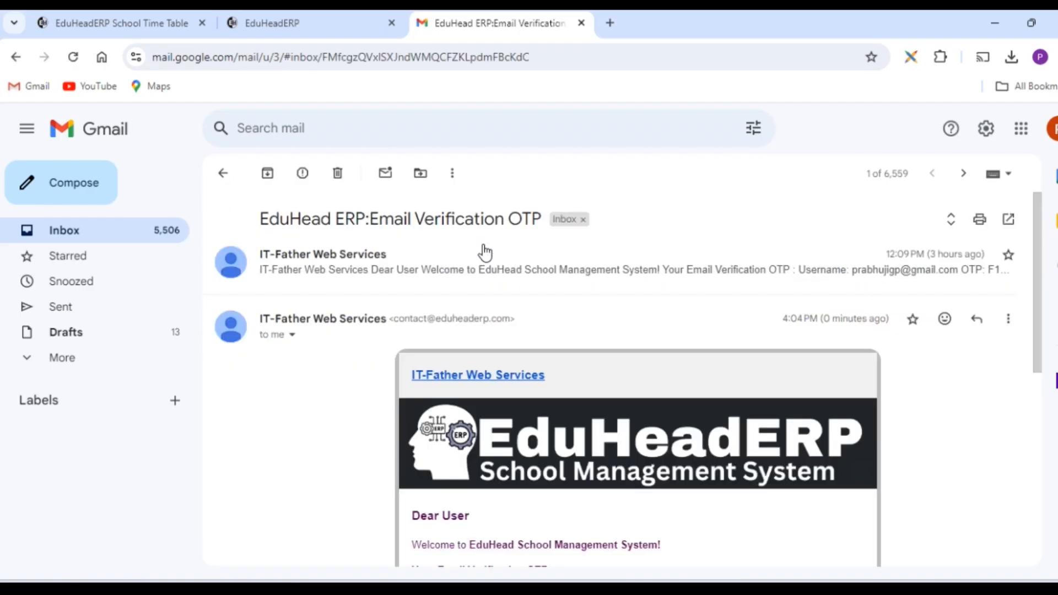
# Step: Switch to Gmail and copy the OTP from the EduHead ERP email verification message
pyautogui.scroll(-4, 551, 295)
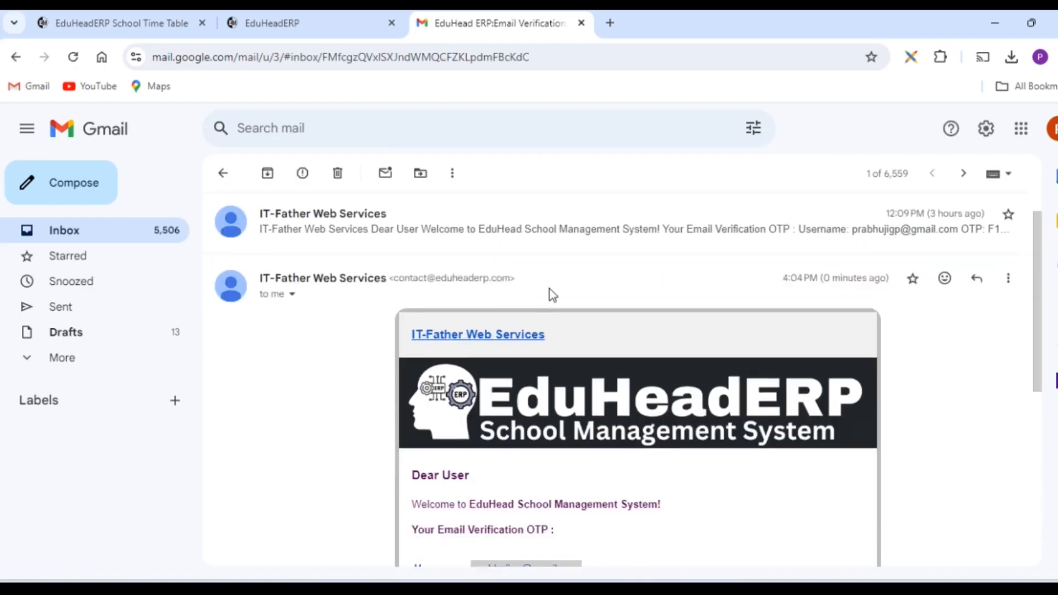
pyautogui.scroll(3, 829, 376)
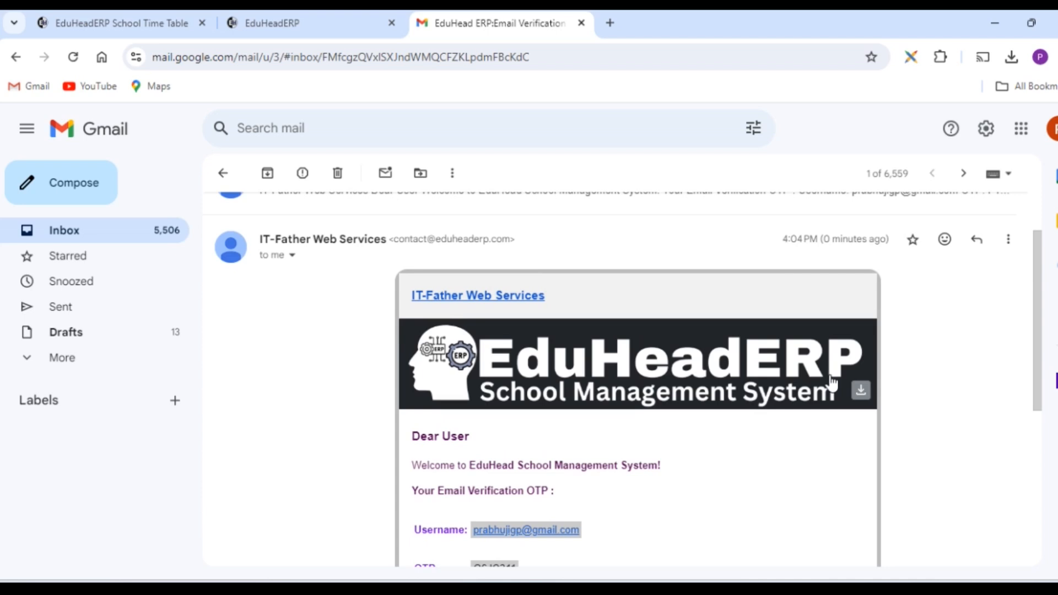
pyautogui.scroll(-3, 832, 382)
pyautogui.moveTo(517, 411)
pyautogui.mouseDown()
pyautogui.moveTo(472, 413)
pyautogui.moveTo(518, 417)
pyautogui.mouseUp()
pyautogui.hotkey('ctrl', 'c')
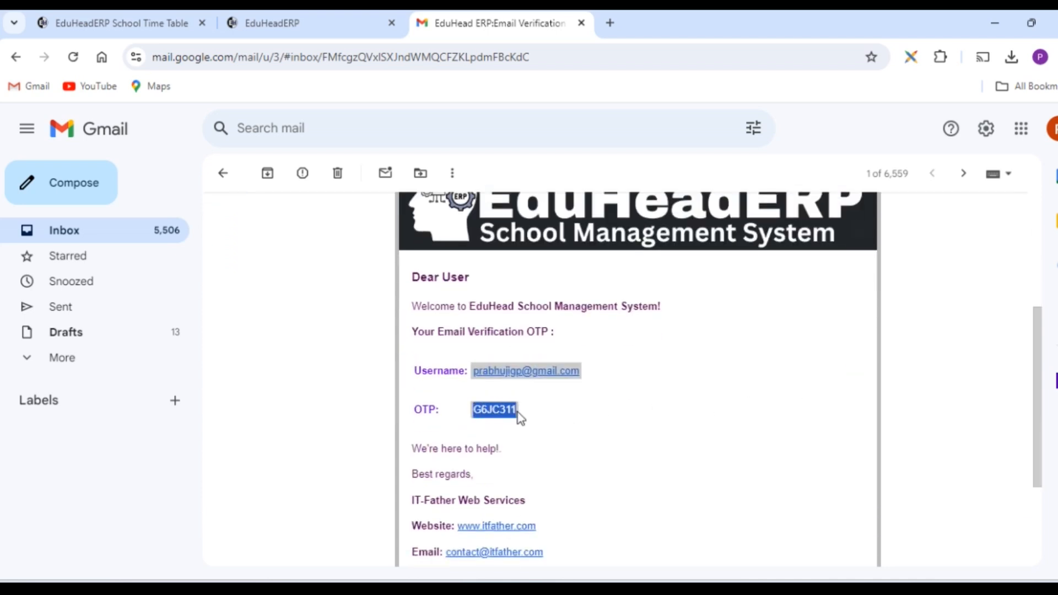
# Step: Return to the registration page, paste the email verification code, submit it and acknowledge the alert
pyautogui.hotkey('alt', 'Tab')
pyautogui.click(914, 263)
pyautogui.hotkey('ctrl', 'v')
pyautogui.click(946, 355)
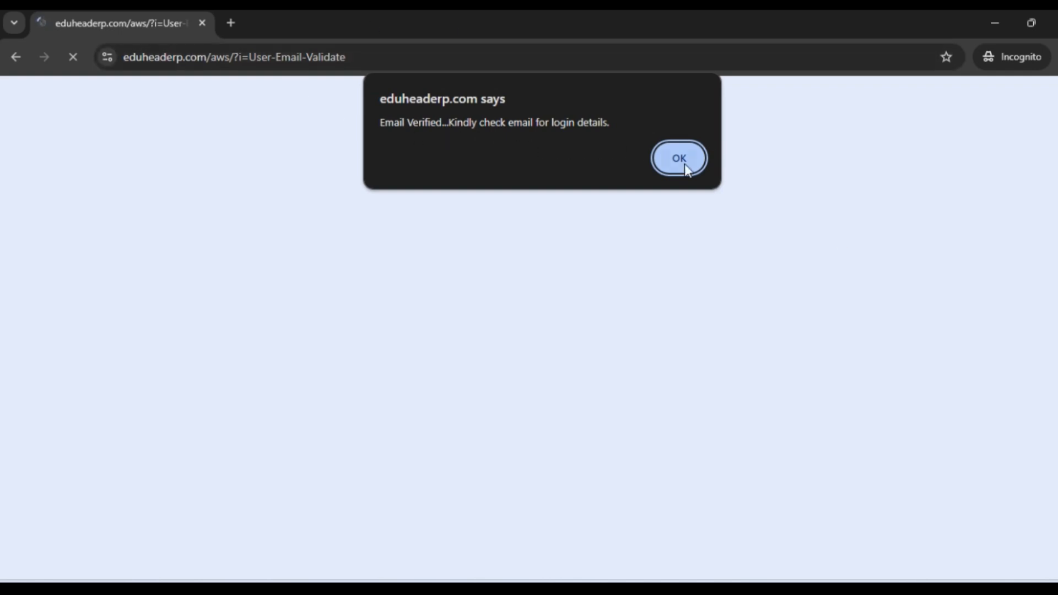
pyautogui.click(695, 168)
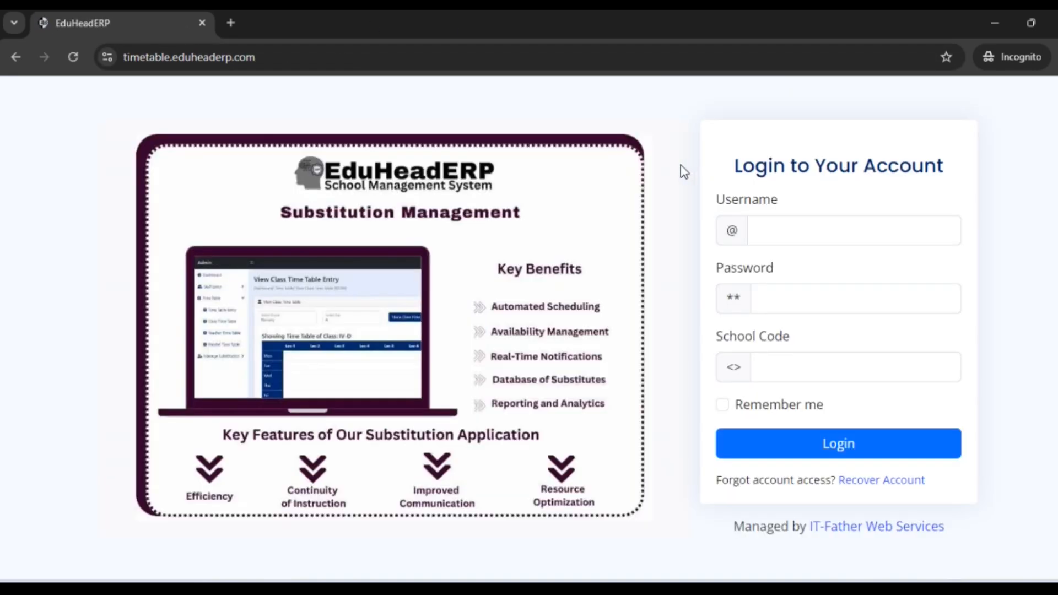
# Step: Switch to Gmail and open the EduHeadERP Login Details email at its login credentials
pyautogui.click(791, 239)
pyautogui.hotkey('alt', 'Tab')
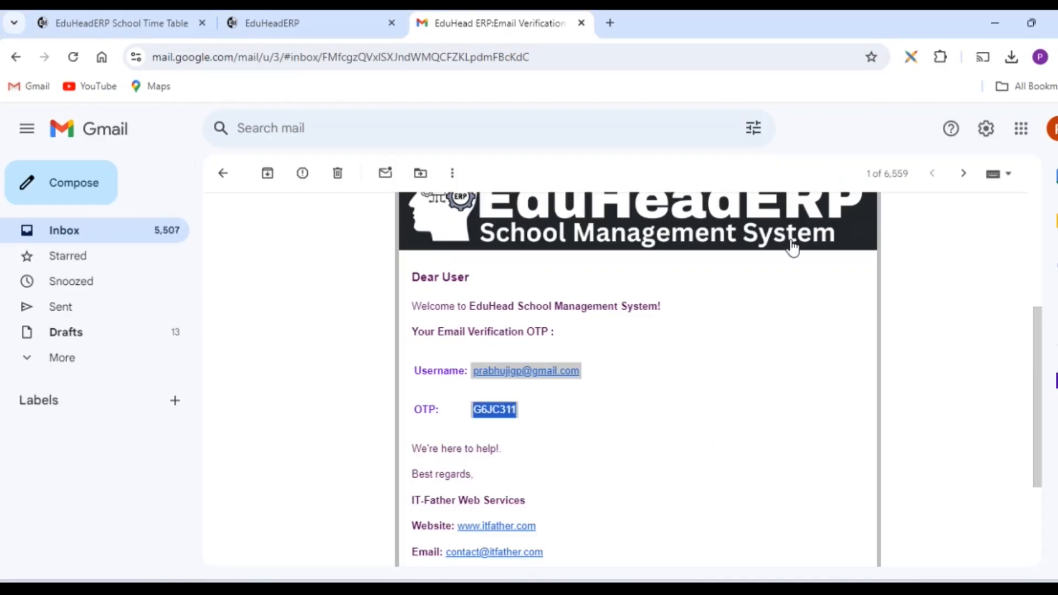
pyautogui.click(139, 227)
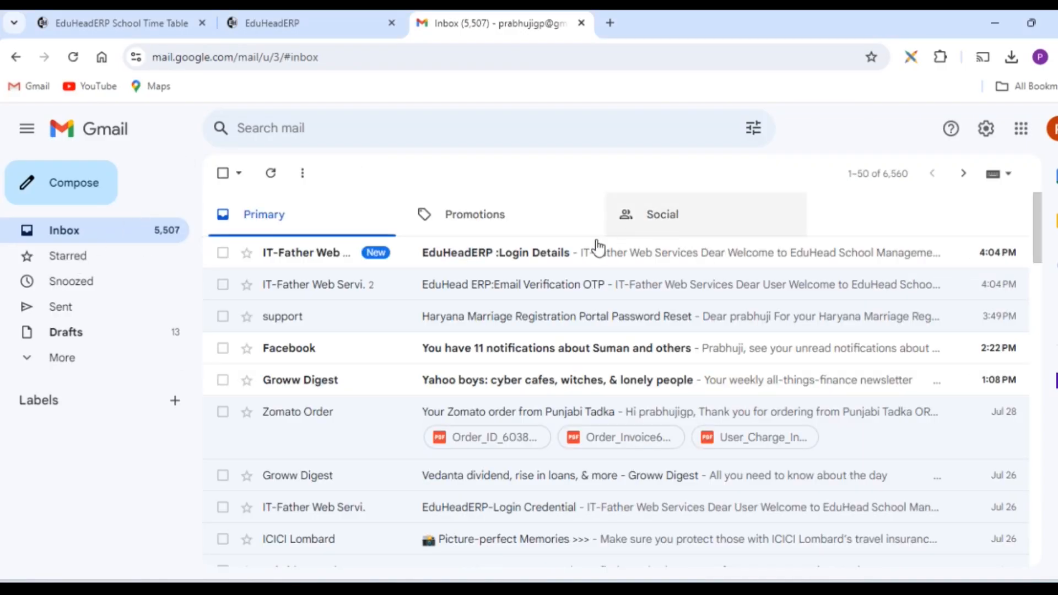
pyautogui.click(584, 257)
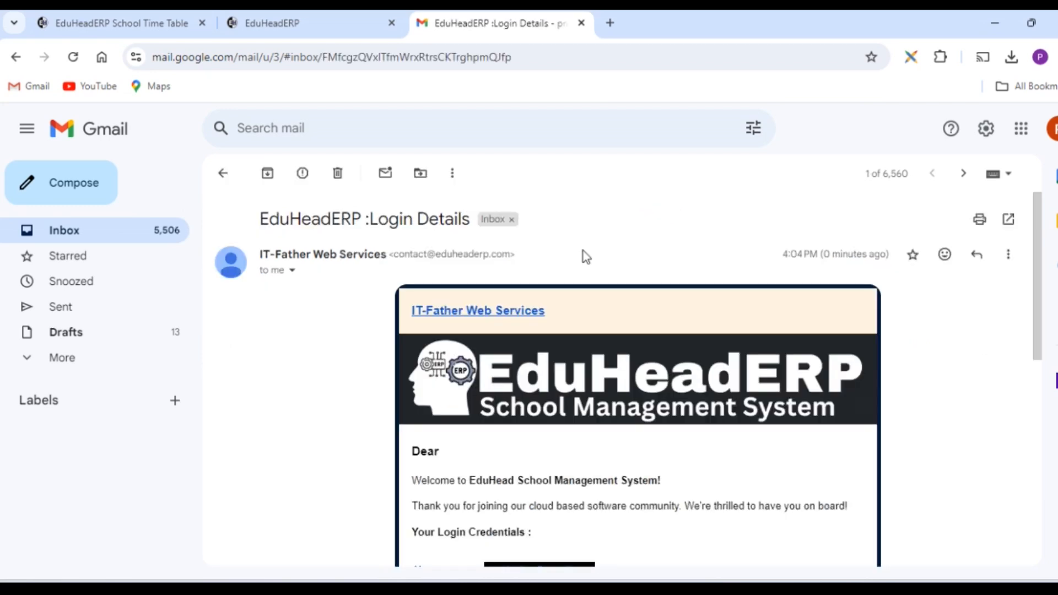
pyautogui.scroll(-3, 585, 255)
pyautogui.scroll(1, 620, 419)
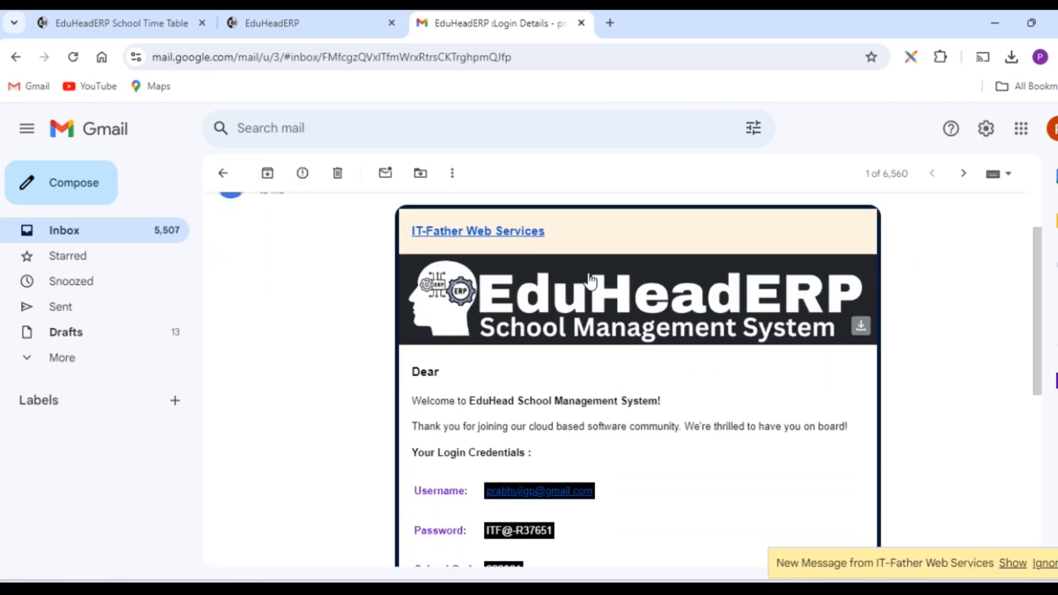
pyautogui.scroll(-3, 794, 426)
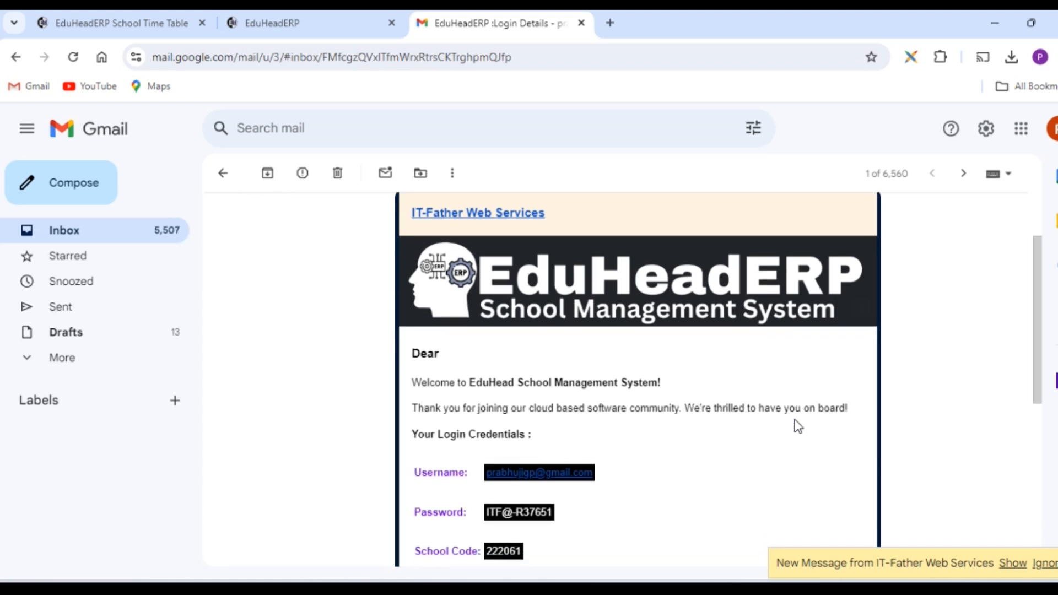
pyautogui.moveTo(525, 412); pyautogui.dragTo(491, 331)
pyautogui.click(624, 374)
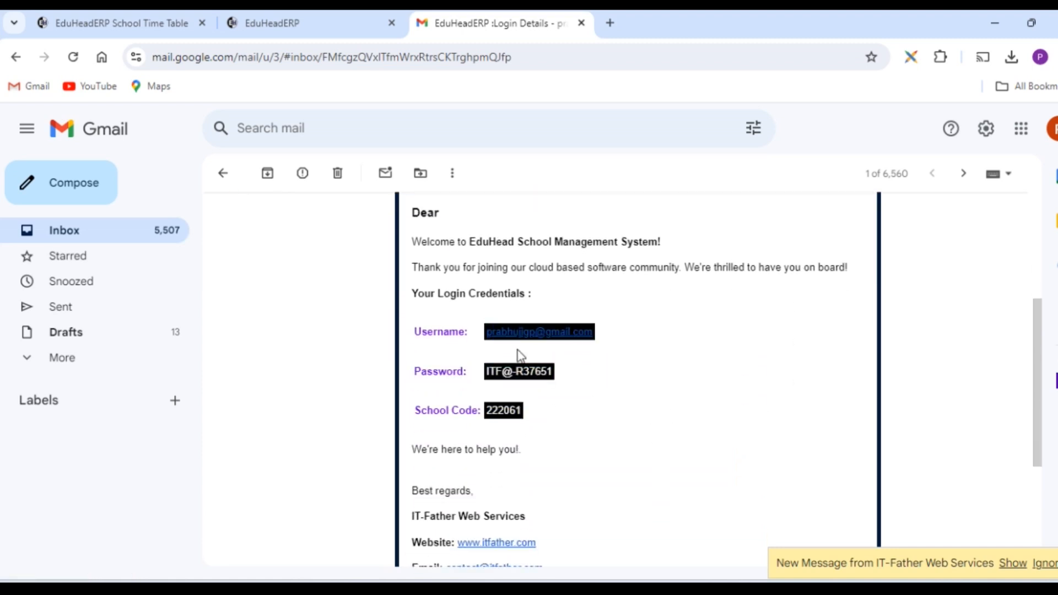
# Step: Copy the username from the email into the Username field of the EduHeadERP login page
pyautogui.moveTo(487, 331); pyautogui.dragTo(600, 347)
pyautogui.hotkey('ctrl', 'c')
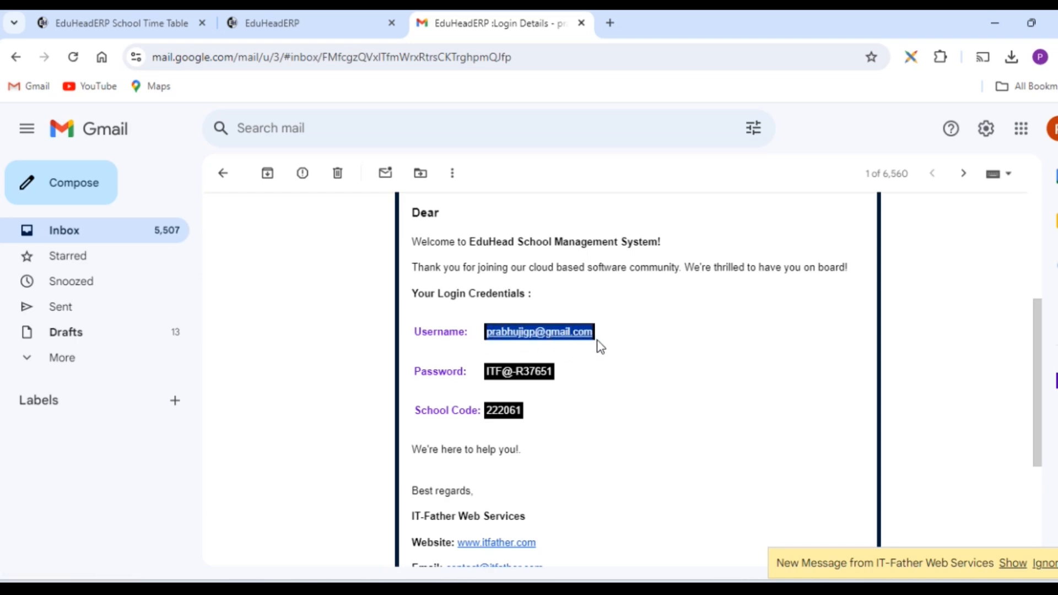
pyautogui.hotkey('alt', 'Tab')
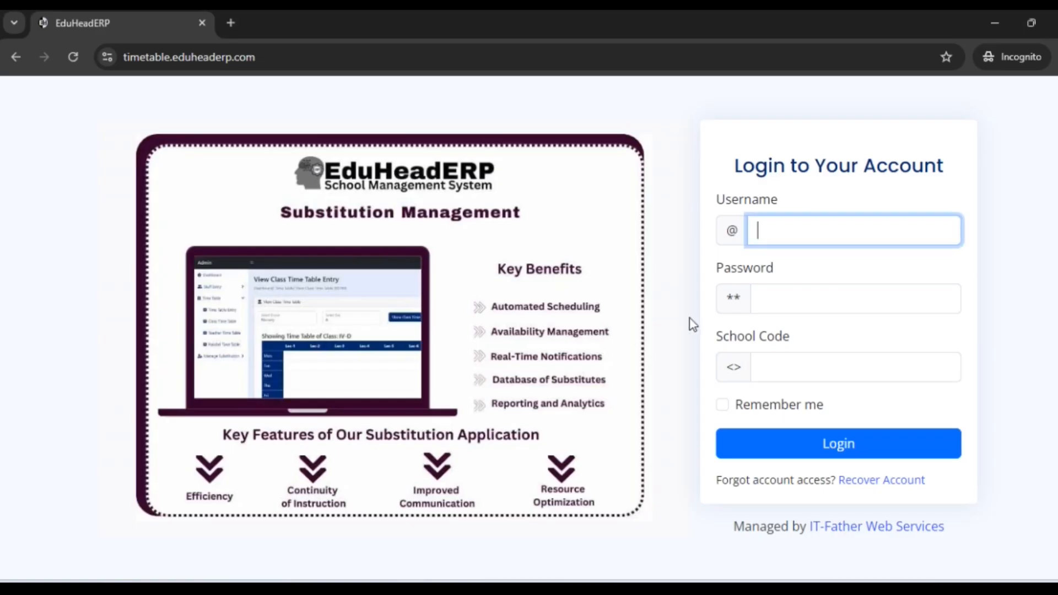
pyautogui.hotkey('ctrl', 'v')
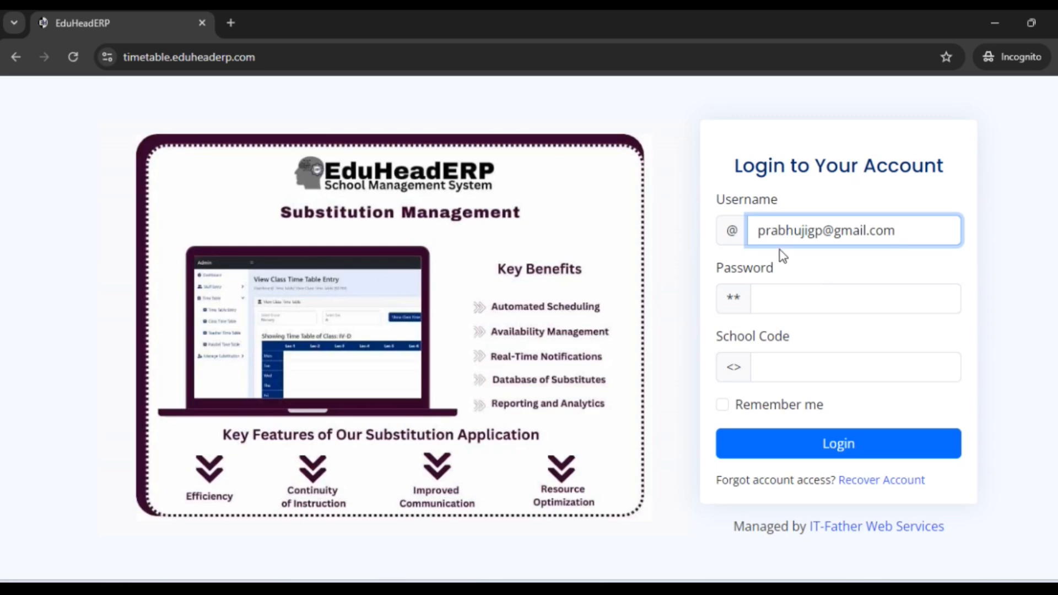
# Step: Copy the account password from the Gmail message into the Password field of the EduHeadERP login page
pyautogui.click(812, 294)
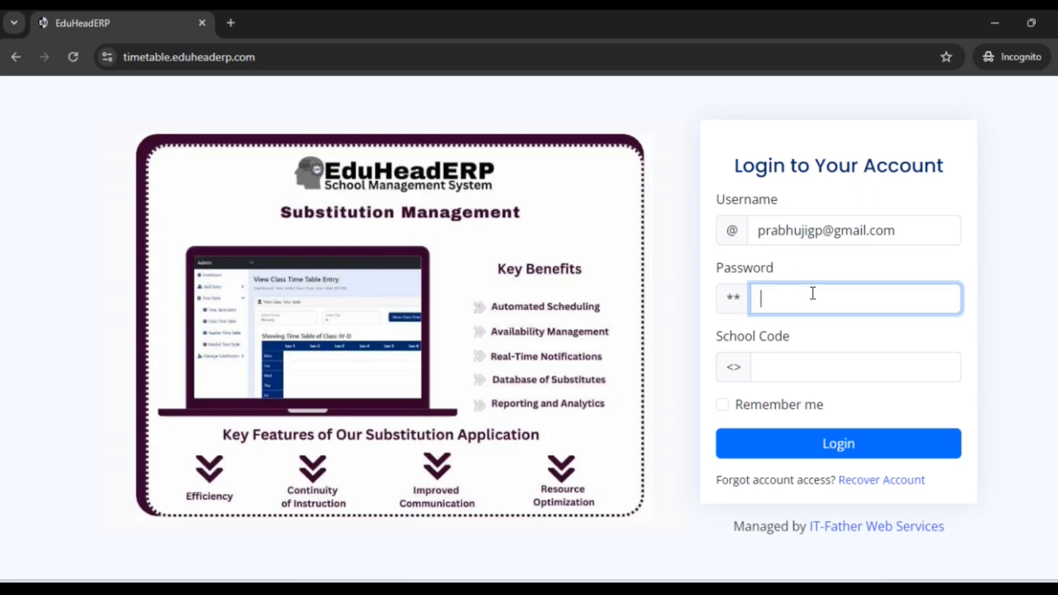
pyautogui.hotkey('alt', 'Tab')
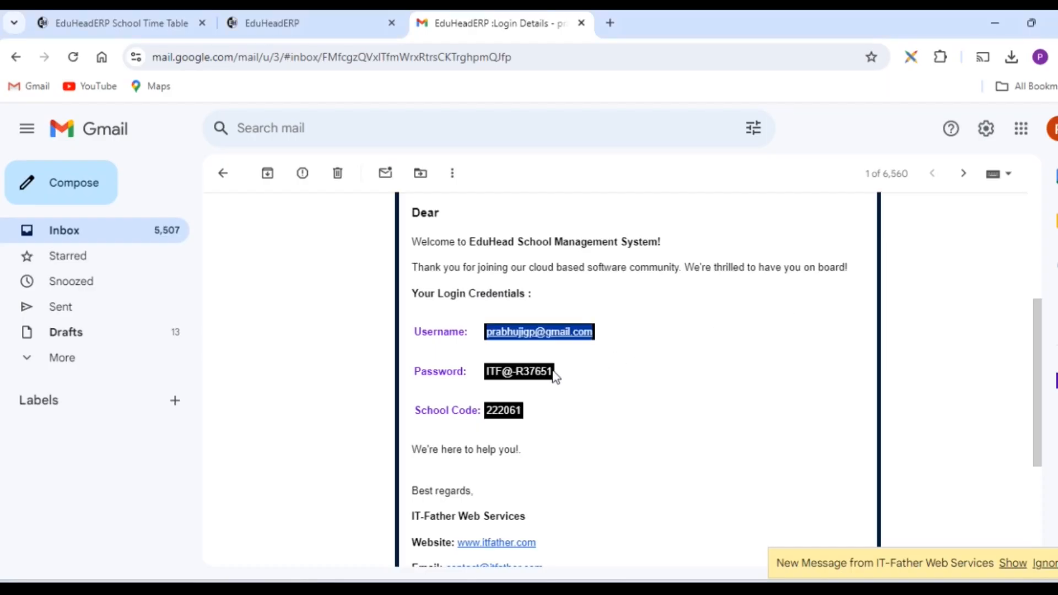
pyautogui.moveTo(555, 372); pyautogui.dragTo(501, 372)
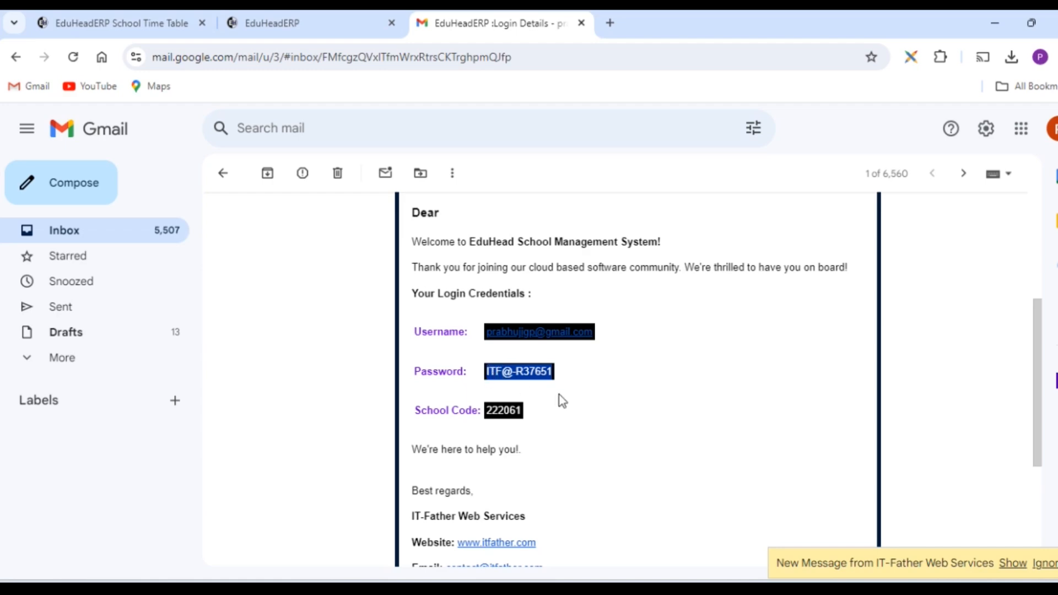
pyautogui.hotkey('alt', 'Tab')
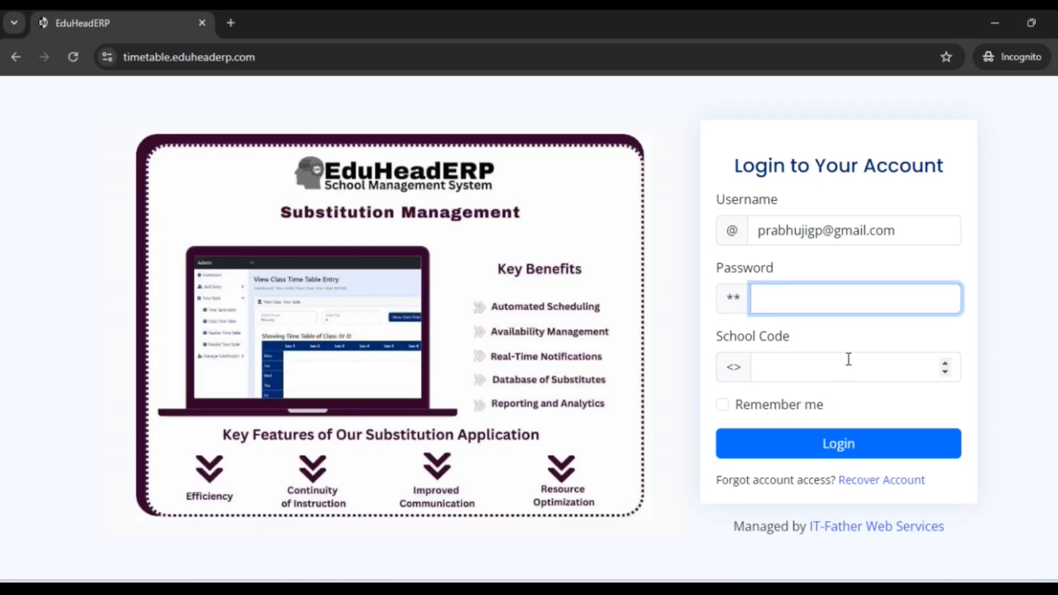
pyautogui.hotkey('ctrl', 'v')
# Step: Switch to Gmail, check the copied password by pasting it into a new browser tab, and return to the login details email
pyautogui.hotkey('alt', 'Tab')
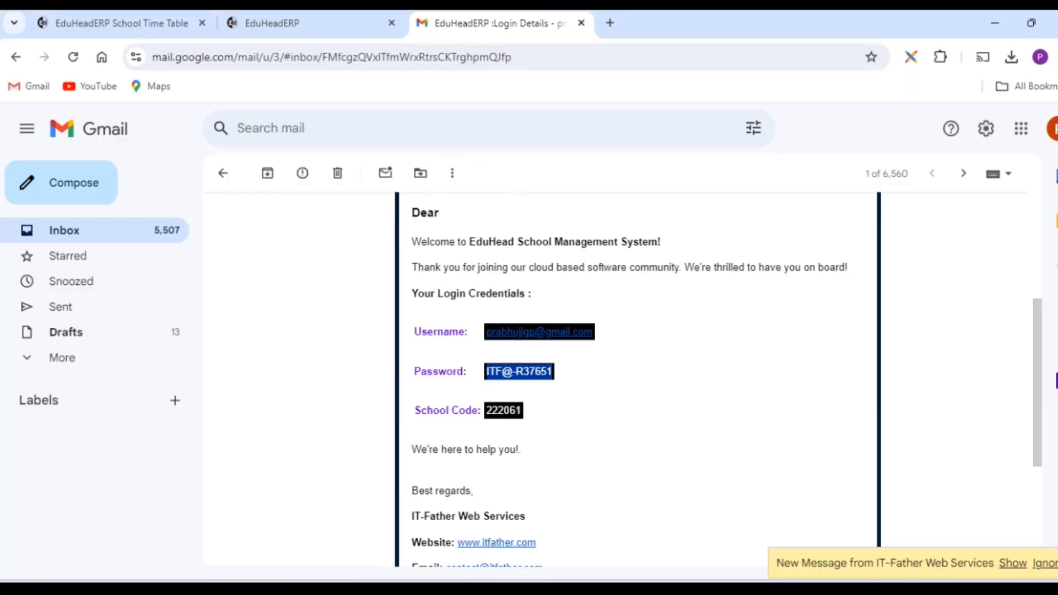
pyautogui.click(717, 384)
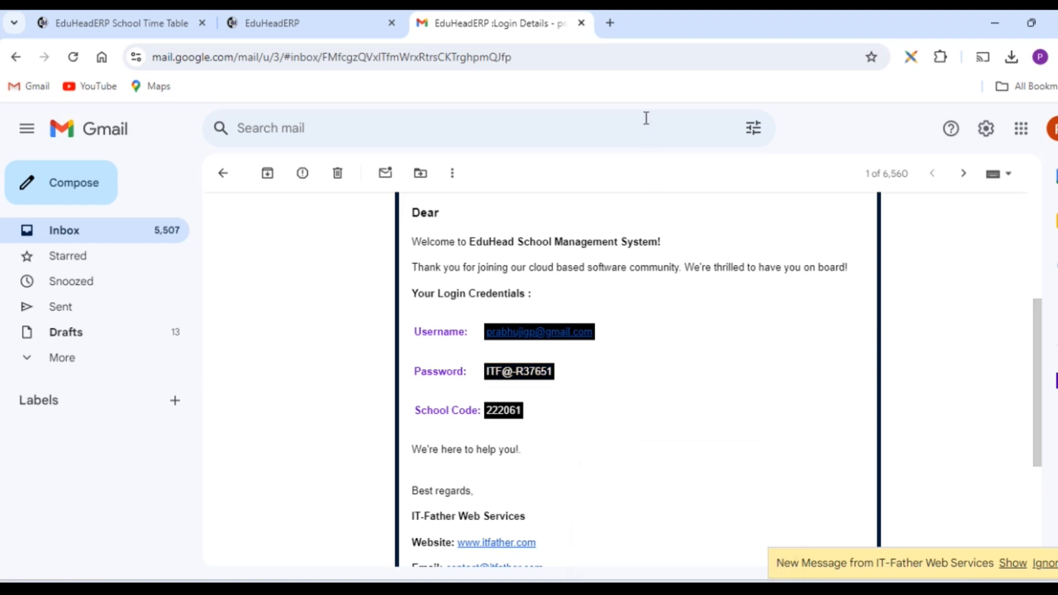
pyautogui.click(611, 23)
pyautogui.hotkey('ctrl', 'v')
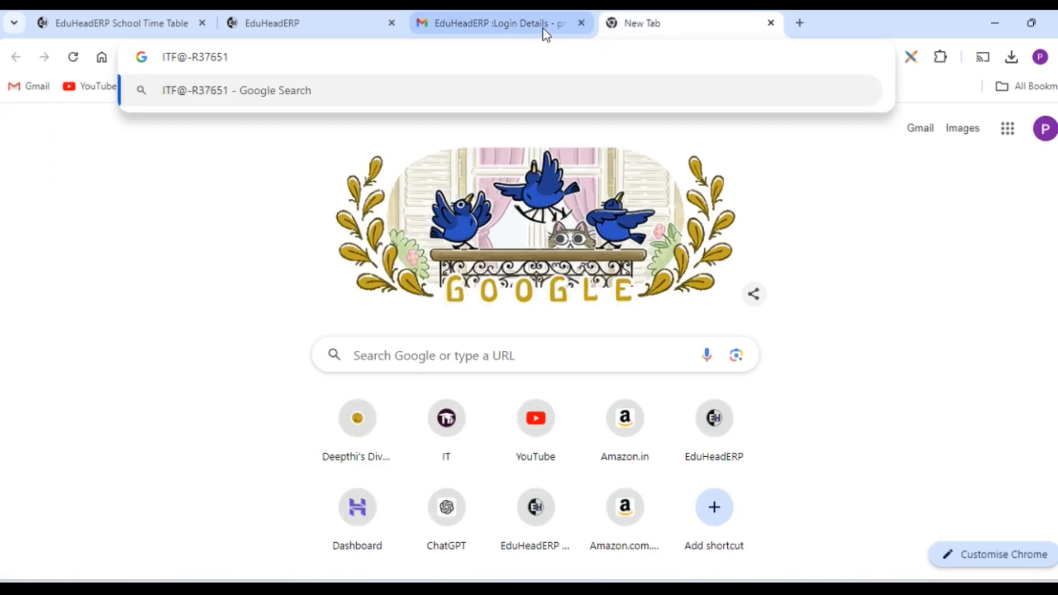
pyautogui.click(528, 25)
# Step: Copy the school code from the email into the School Code field of the EduHeadERP login page
pyautogui.moveTo(486, 414); pyautogui.dragTo(522, 411)
pyautogui.hotkey('ctrl', 'c')
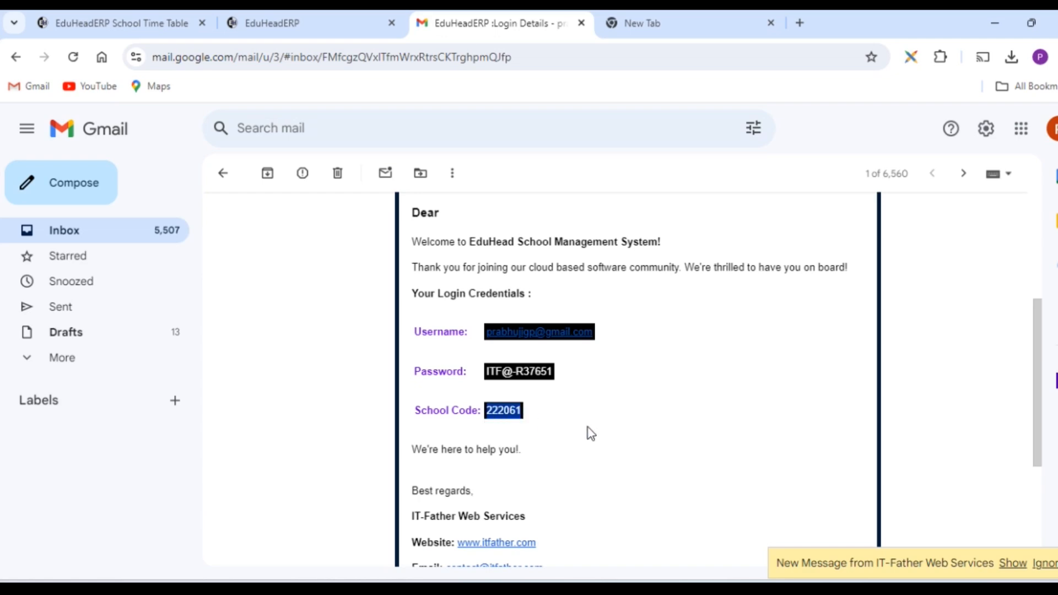
pyautogui.hotkey('alt', 'Tab')
pyautogui.click(777, 366)
pyautogui.hotkey('ctrl', 'v')
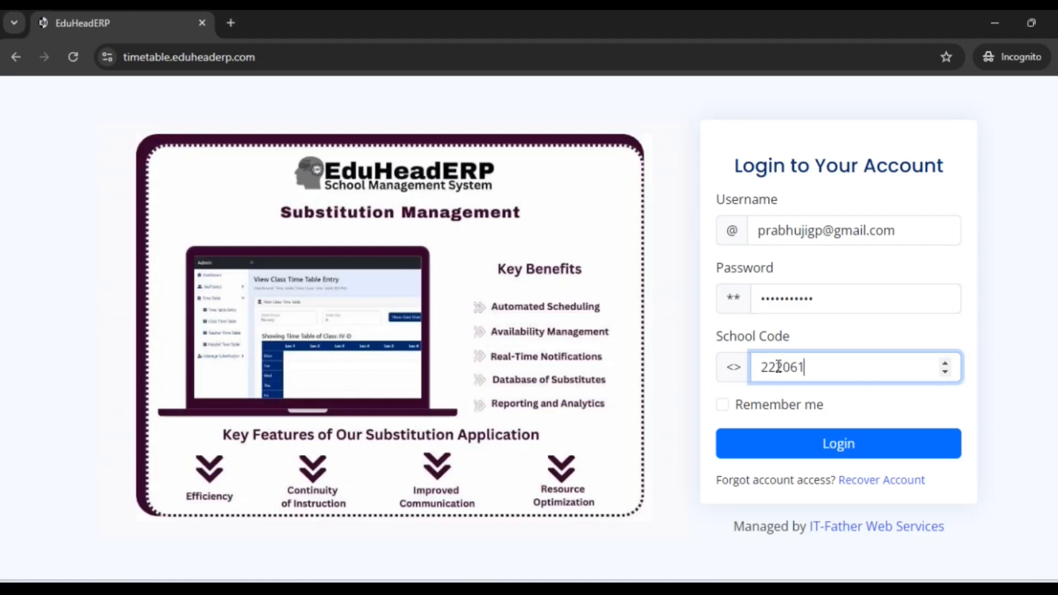
# Step: Log in to the account and run the time table database setup for the school
pyautogui.click(822, 444)
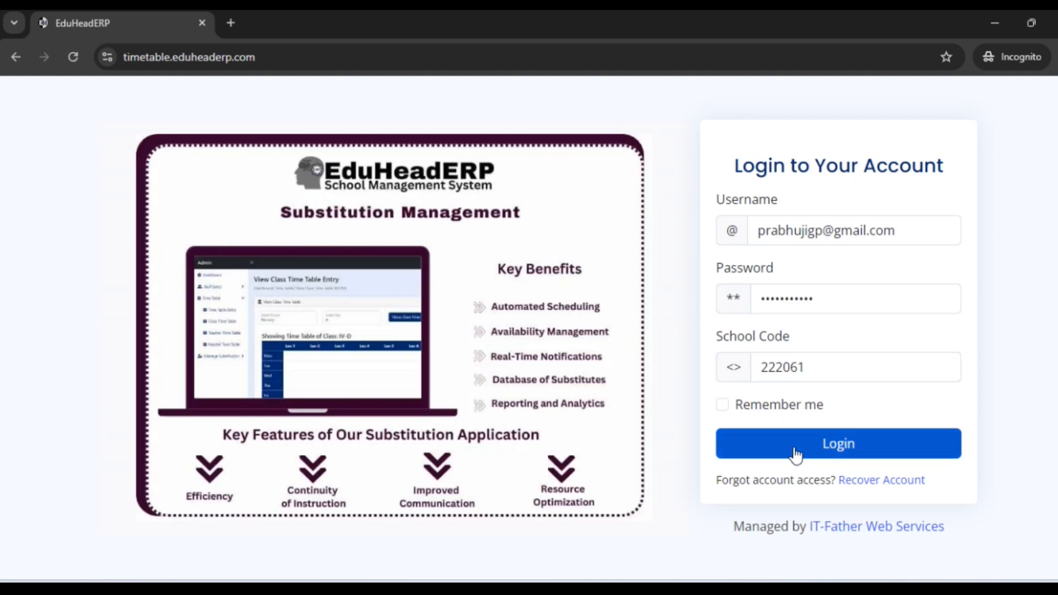
pyautogui.click(794, 448)
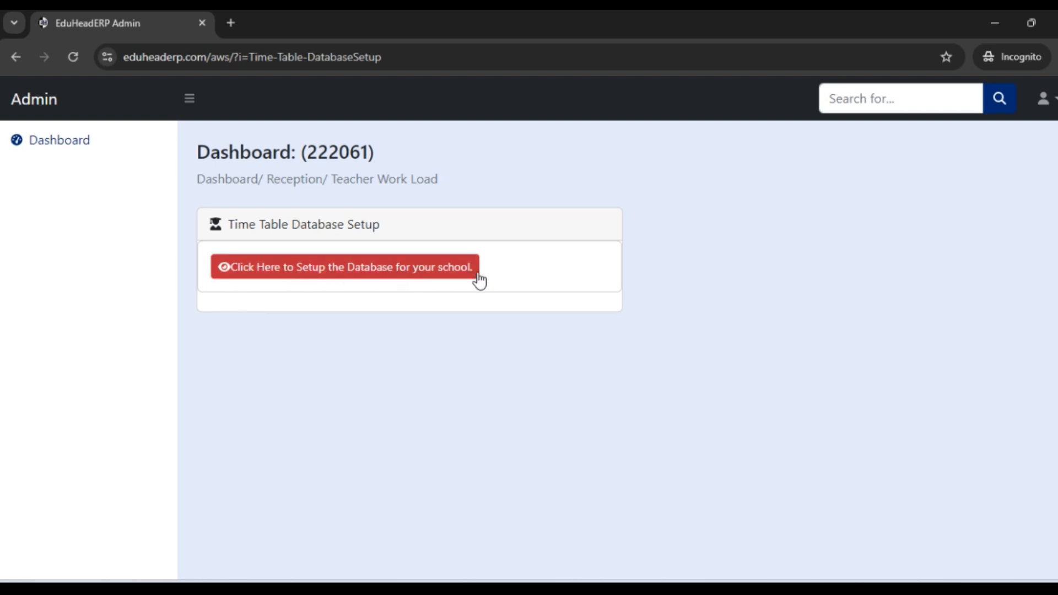
pyautogui.click(388, 268)
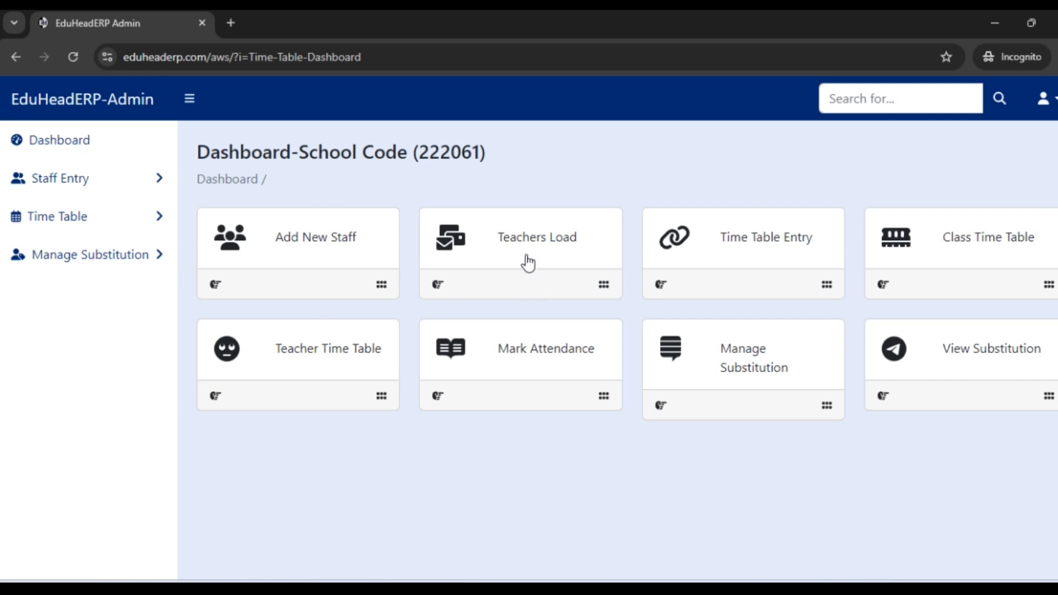
# Step: Open the school settings and set the total number of lectures per day to 8
pyautogui.click(1043, 99)
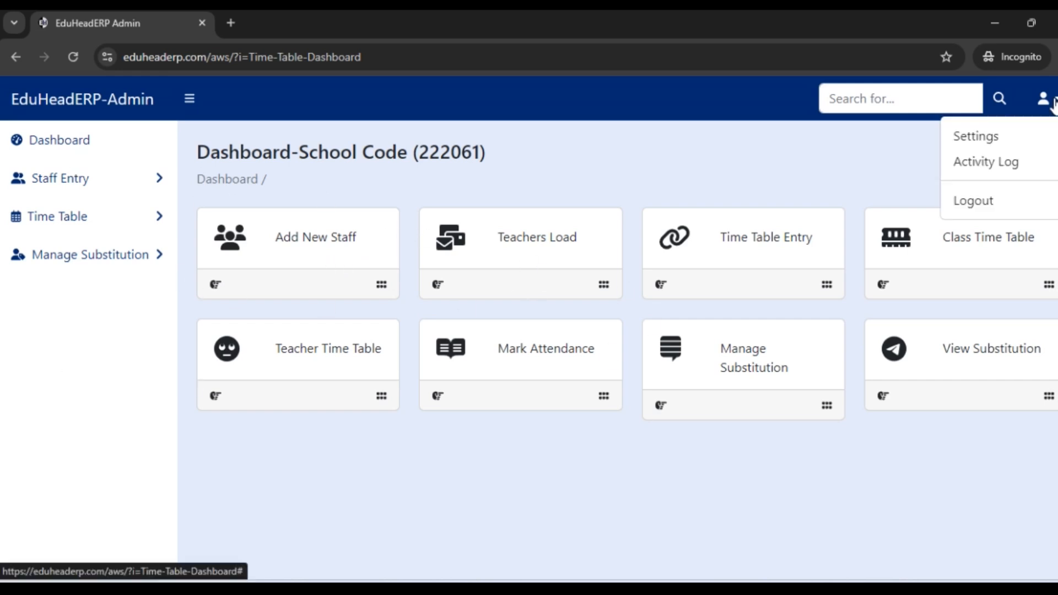
pyautogui.click(995, 141)
pyautogui.click(336, 286)
pyautogui.doubleClick(223, 283)
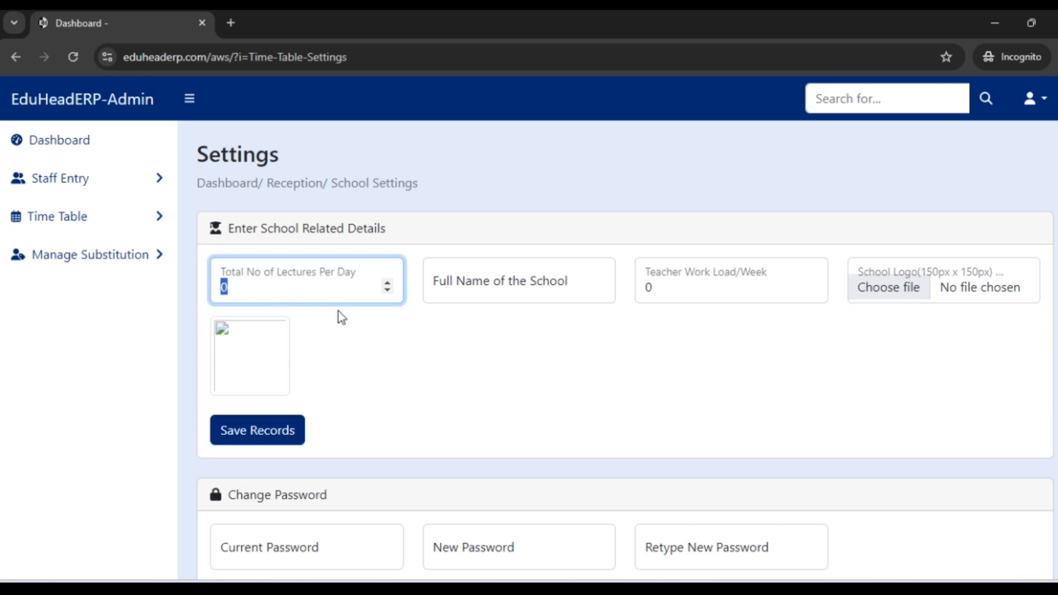
pyautogui.write('8')
# Step: Enter "K12 Schools" as the school's full name and set the teacher work load per week to 36
pyautogui.click(499, 282)
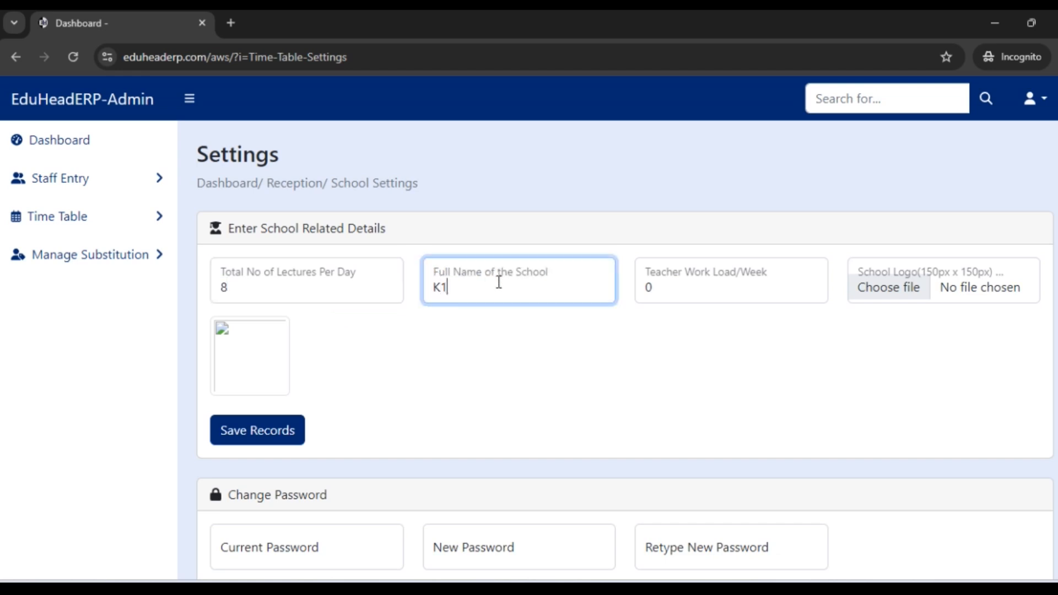
pyautogui.write('K12 Schools')
pyautogui.click(655, 291)
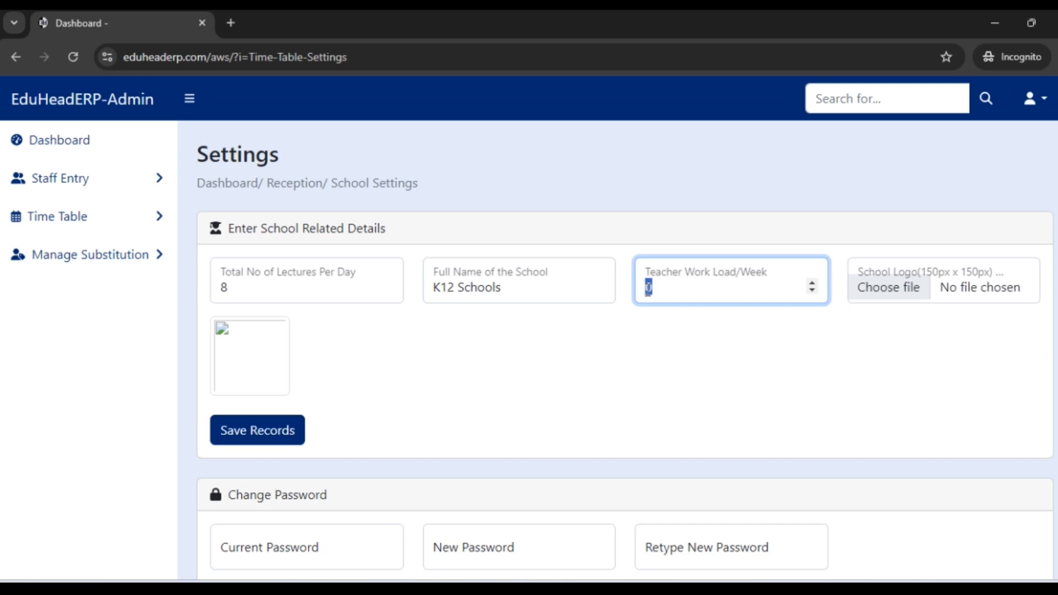
pyautogui.write('36')
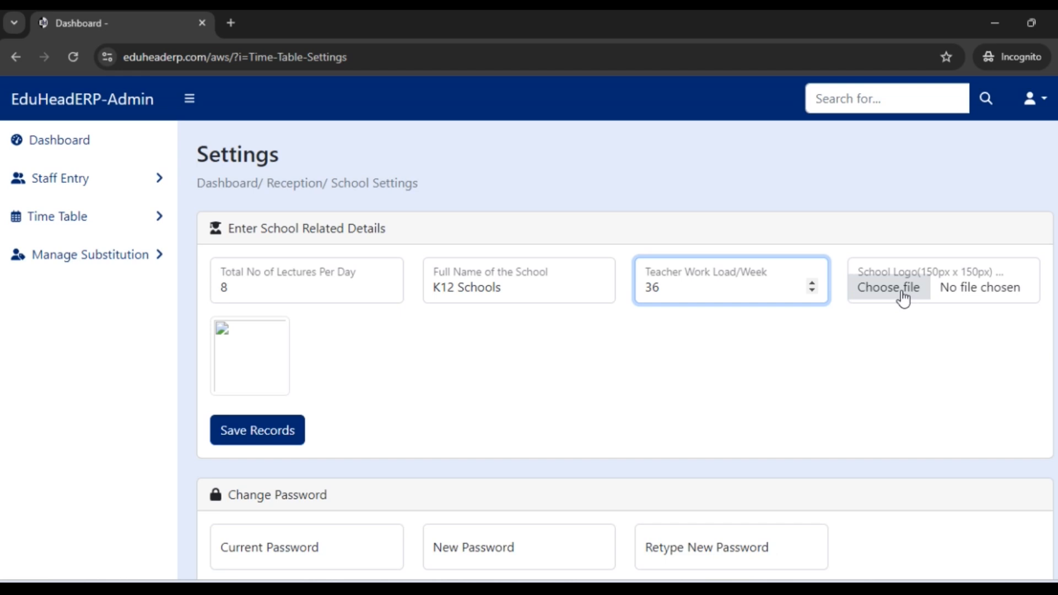
# Step: Choose a school logo image and save the school settings
pyautogui.click(854, 286)
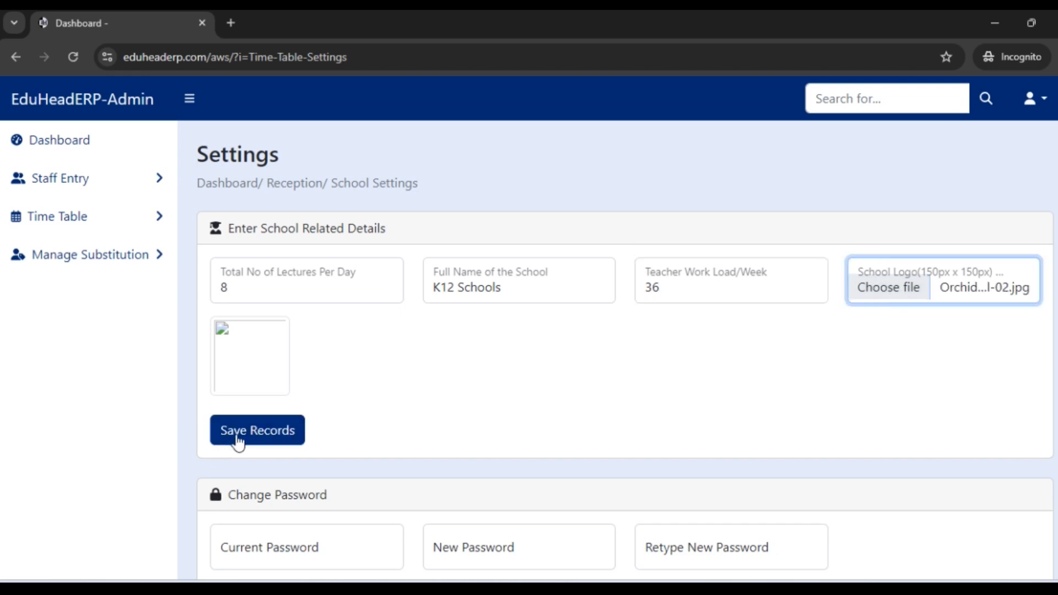
pyautogui.click(239, 440)
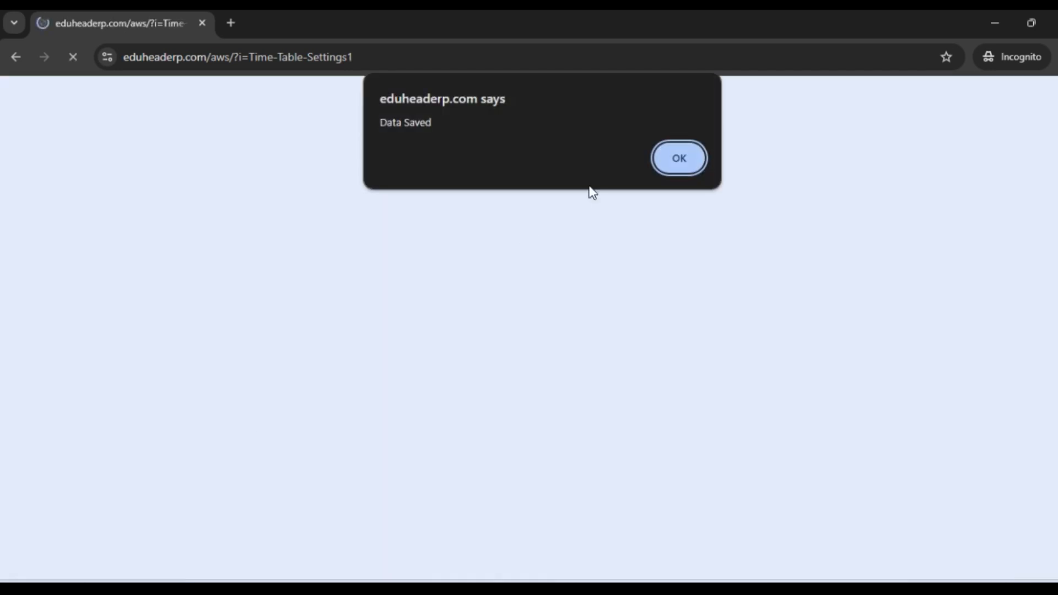
pyautogui.click(676, 163)
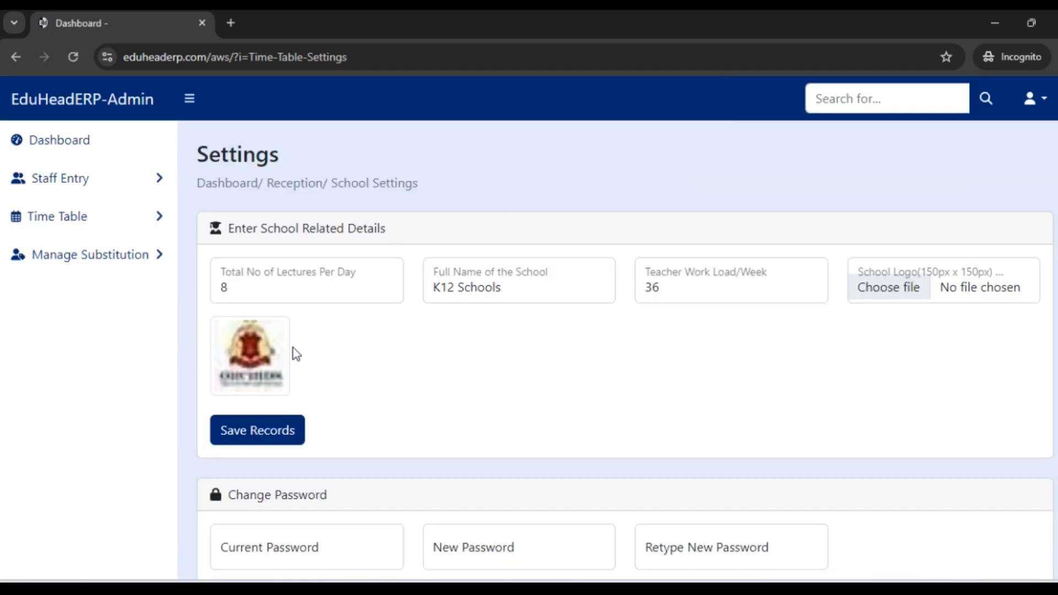
pyautogui.scroll(-2, 345, 357)
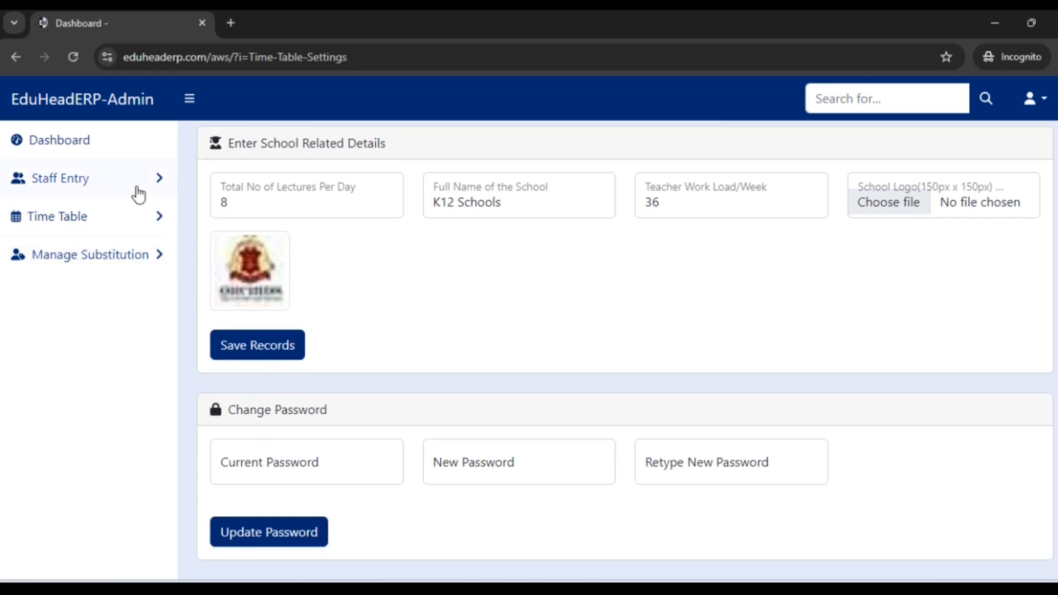
# Step: Open the new staff entry form from the dashboard and set the joining date to 02-07-2024
pyautogui.click(79, 147)
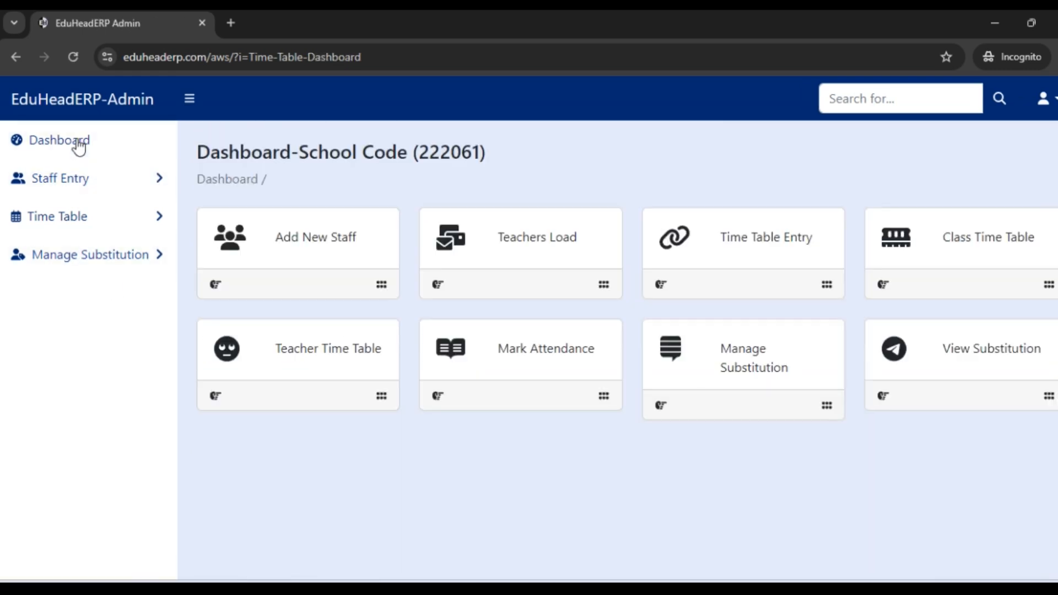
pyautogui.click(315, 251)
pyautogui.scroll(-2, 453, 224)
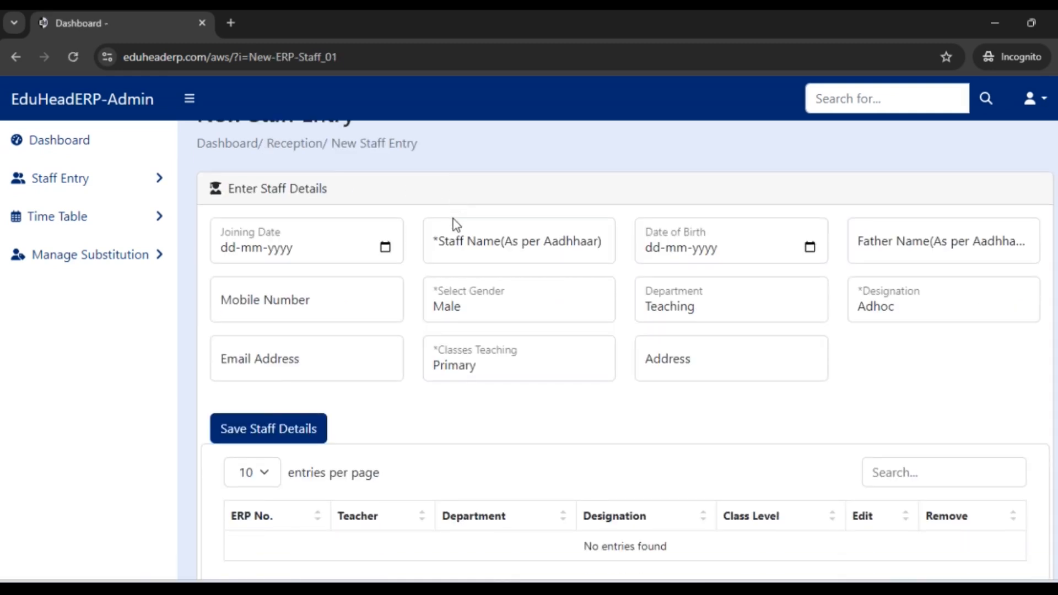
pyautogui.scroll(2, 417, 243)
pyautogui.click(385, 287)
pyautogui.click(274, 371)
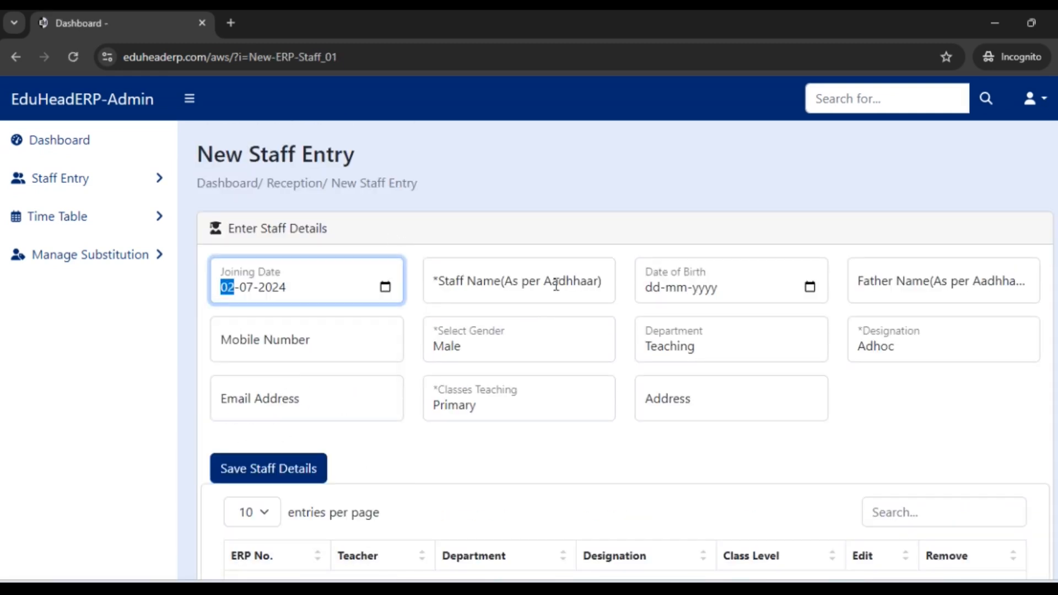
# Step: Enter the first staff member's name and set the designation to TGT
pyautogui.click(511, 279)
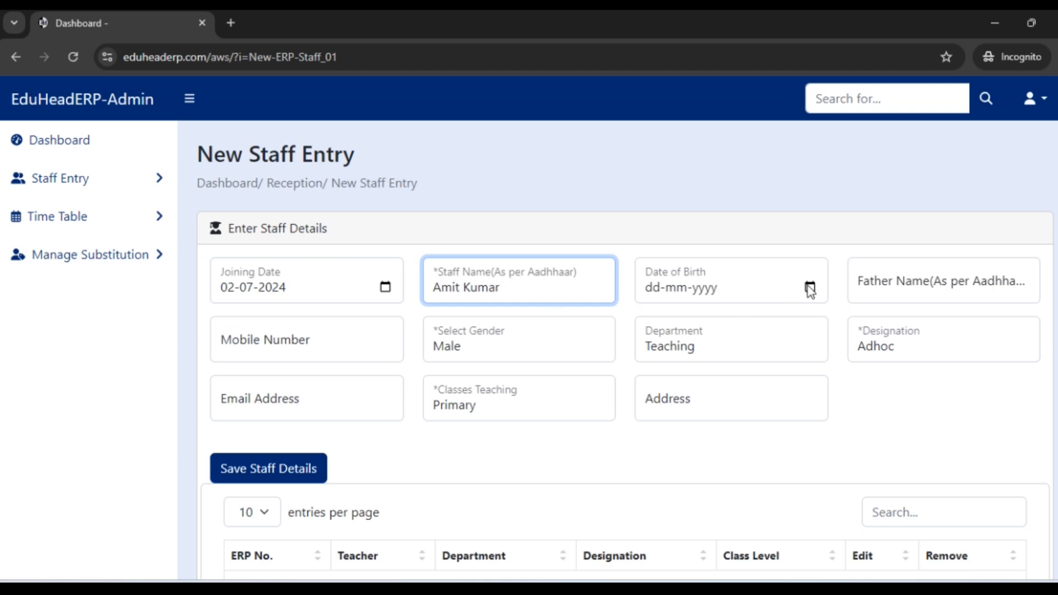
pyautogui.click(493, 344)
pyautogui.click(944, 358)
pyautogui.click(933, 413)
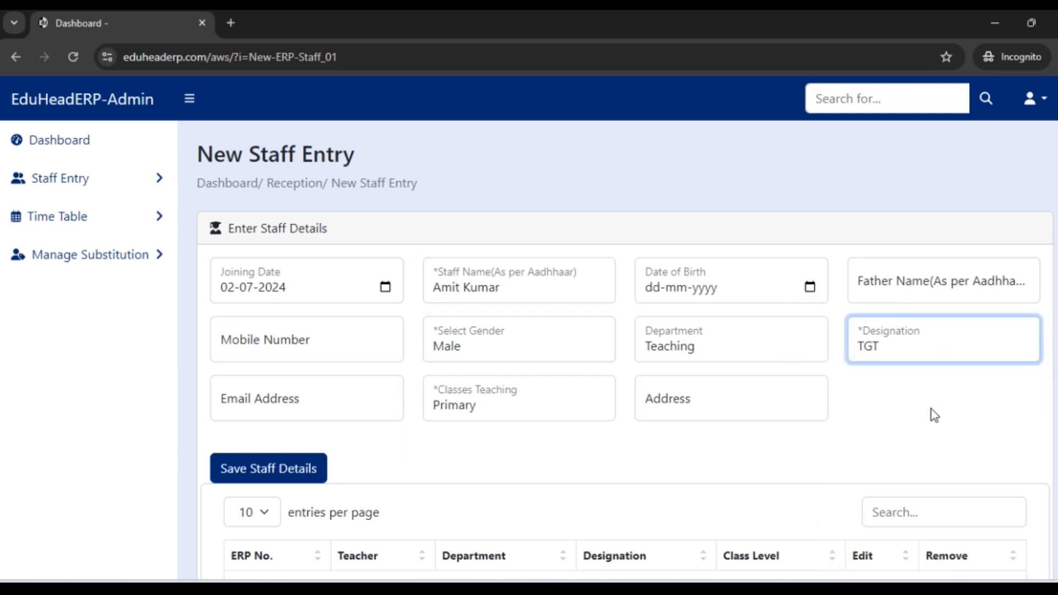
# Step: Fill in the first staff member's email address and mobile number, and save the staff record
pyautogui.click(325, 399)
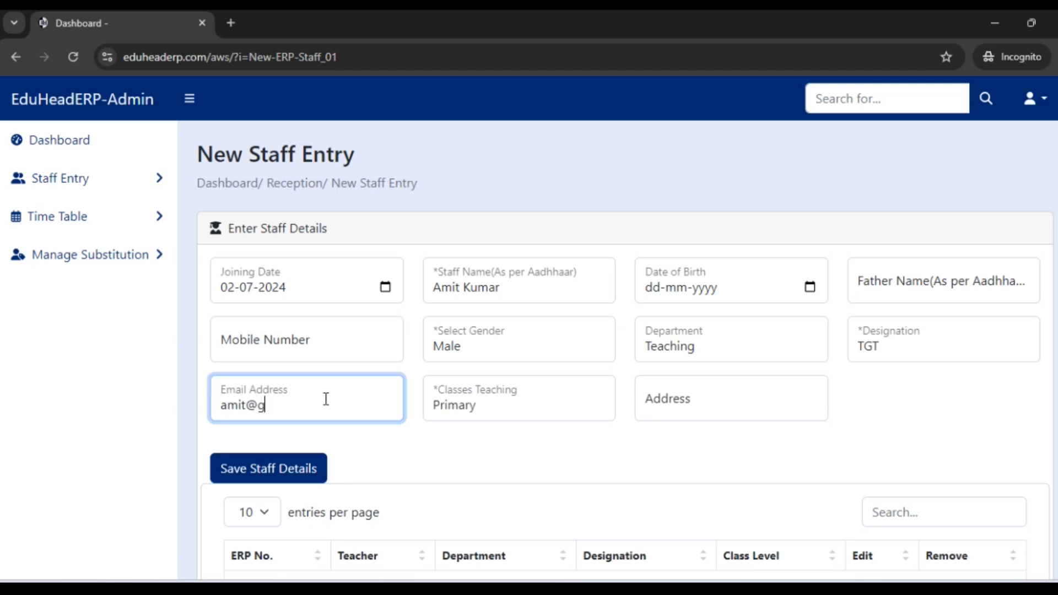
pyautogui.press('Tab')
pyautogui.click(265, 471)
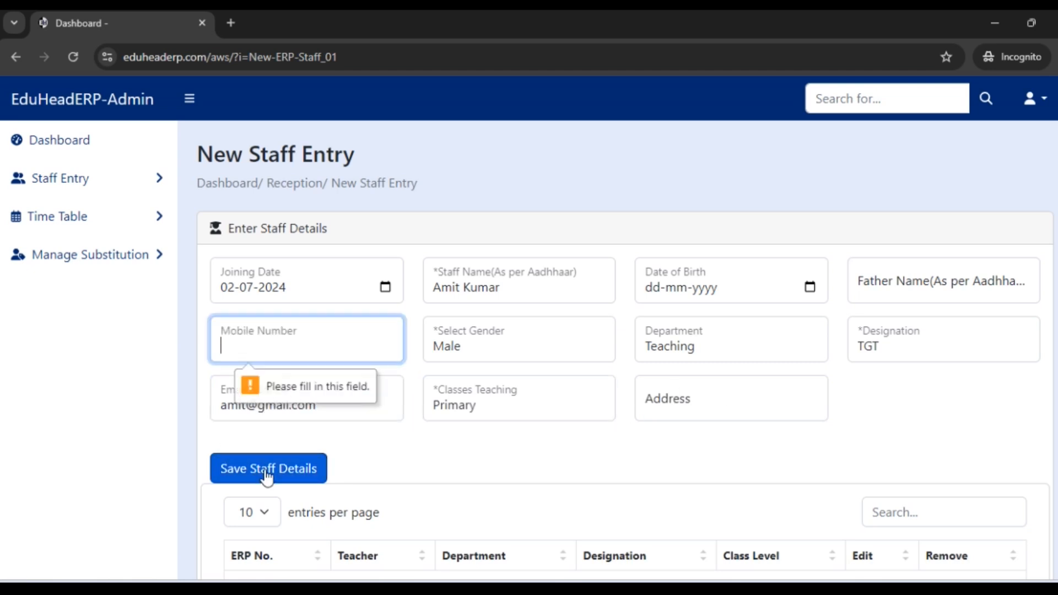
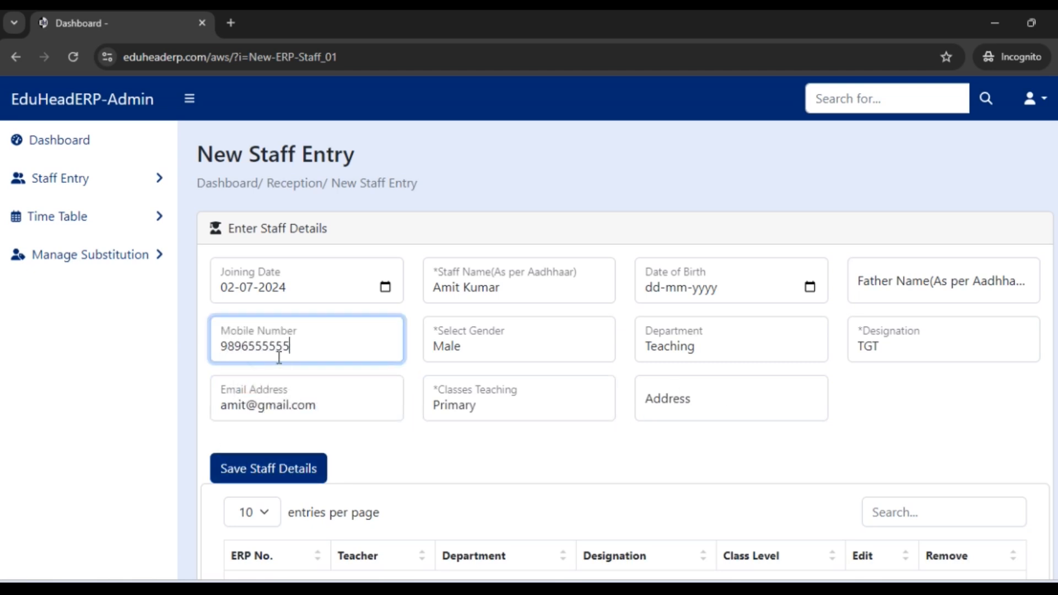
pyautogui.click(270, 472)
pyautogui.click(682, 161)
pyautogui.scroll(-3, 762, 479)
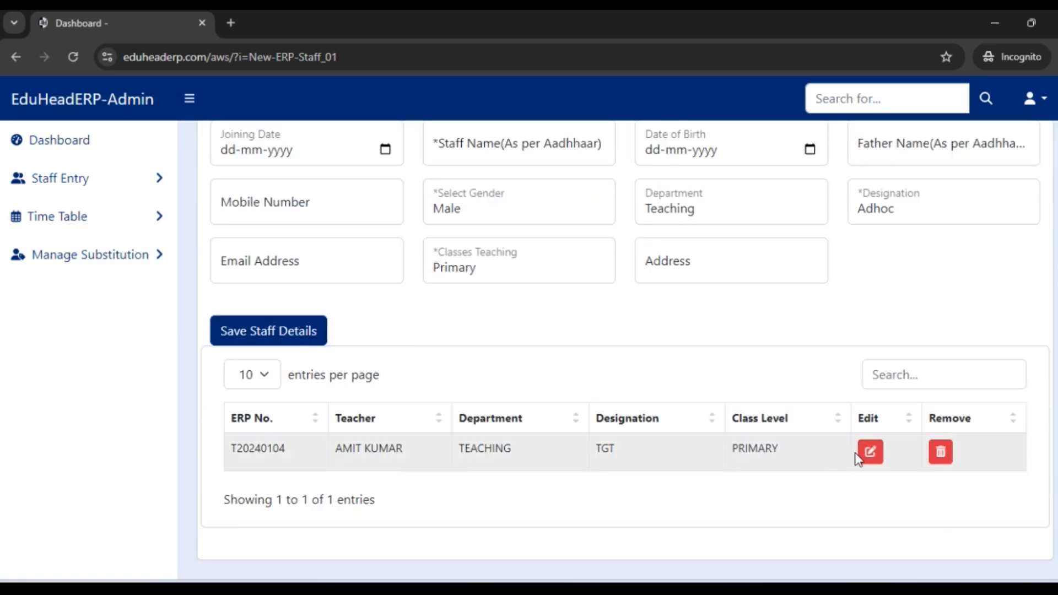
# Step: Fill in the joining date, staff name and mobile number for a second staff member
pyautogui.scroll(3, 931, 480)
pyautogui.click(381, 287)
pyautogui.click(274, 371)
pyautogui.click(515, 286)
pyautogui.write('Sm')
pyautogui.press('BackSpace')
pyautogui.write('umit')
pyautogui.press('Tab')
pyautogui.click(344, 347)
# Step: Set the second staff member's department to Teaching and designation to PGT, choose the classes taught, and save the record
pyautogui.click(697, 346)
pyautogui.click(702, 378)
pyautogui.click(892, 350)
pyautogui.click(903, 425)
pyautogui.click(496, 402)
pyautogui.click(485, 226)
pyautogui.click(269, 468)
pyautogui.press('Return')
# Step: Start a third staff record with joining date 03-07-2024, entering the staff member's name and mobile number
pyautogui.click(557, 286)
pyautogui.write('Ravish')
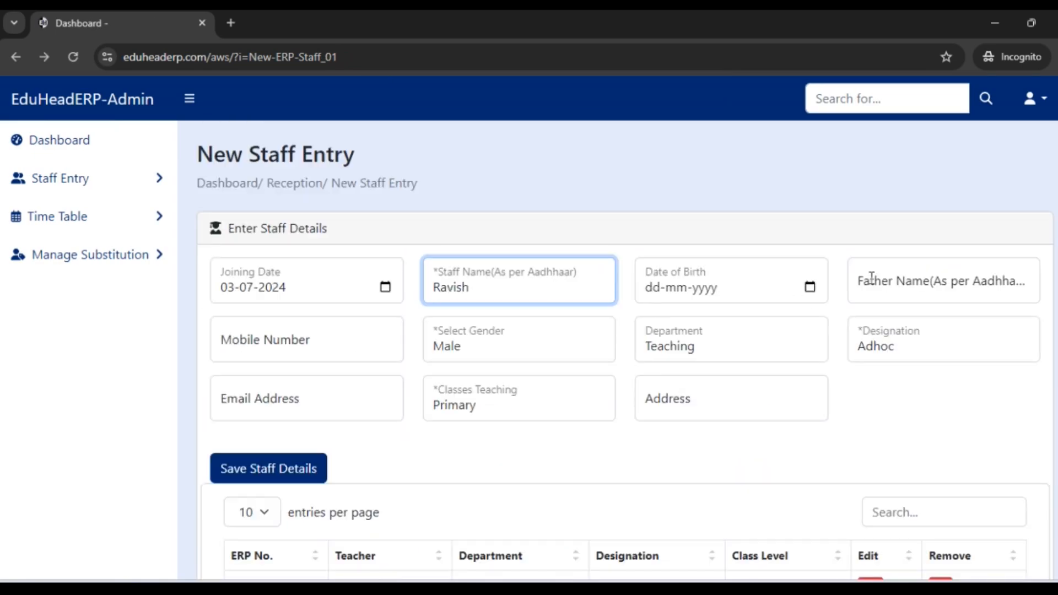
pyautogui.click(380, 351)
# Step: Set the third staff member to Male, department Teaching and designation PGT, and save the record
pyautogui.click(505, 347)
pyautogui.click(504, 374)
pyautogui.click(694, 347)
pyautogui.click(694, 373)
pyautogui.click(898, 344)
pyautogui.click(901, 425)
pyautogui.click(386, 405)
pyautogui.click(488, 406)
pyautogui.click(683, 403)
pyautogui.click(250, 478)
pyautogui.click(677, 158)
# Step: Enter a fourth staff member's name and set the gender to Female and the designation to TGT
pyautogui.click(500, 284)
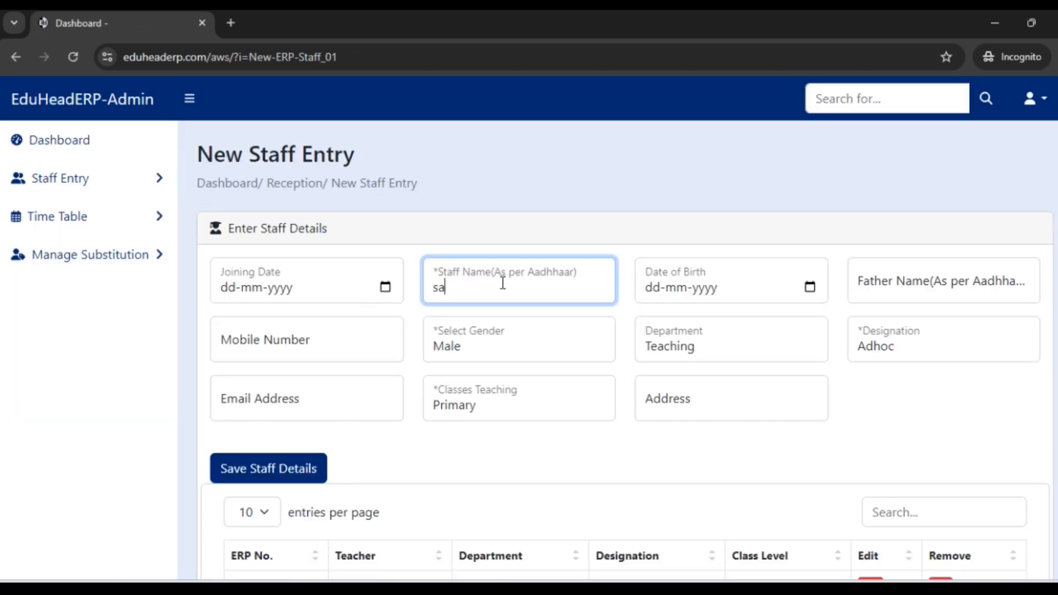
pyautogui.write('Anita')
pyautogui.click(487, 345)
pyautogui.click(493, 390)
pyautogui.click(920, 347)
pyautogui.click(920, 408)
# Step: Fill in the fourth staff member's mobile number and save the staff record
pyautogui.click(288, 471)
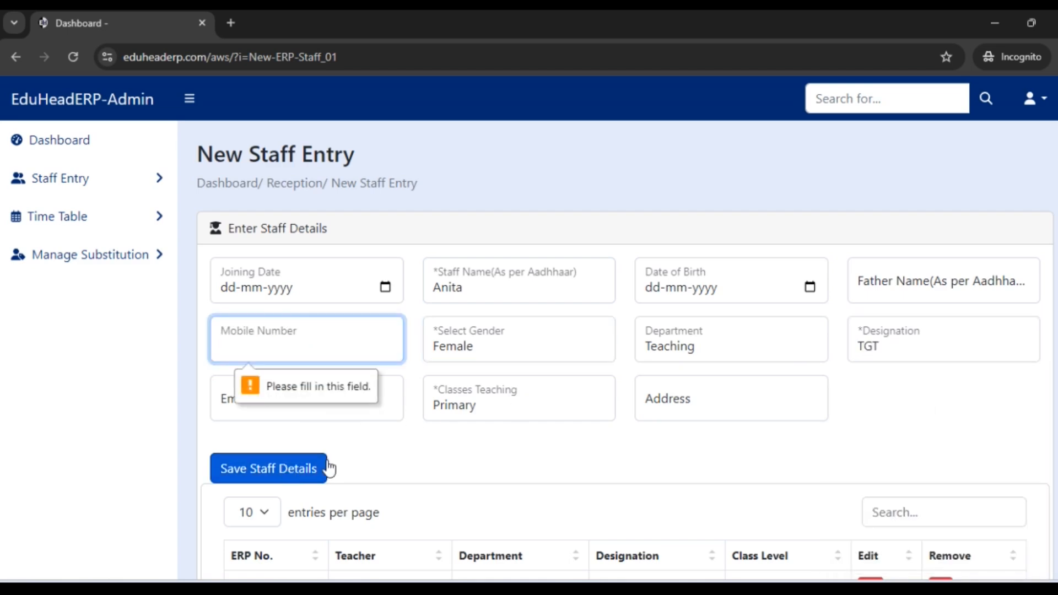
pyautogui.click(276, 470)
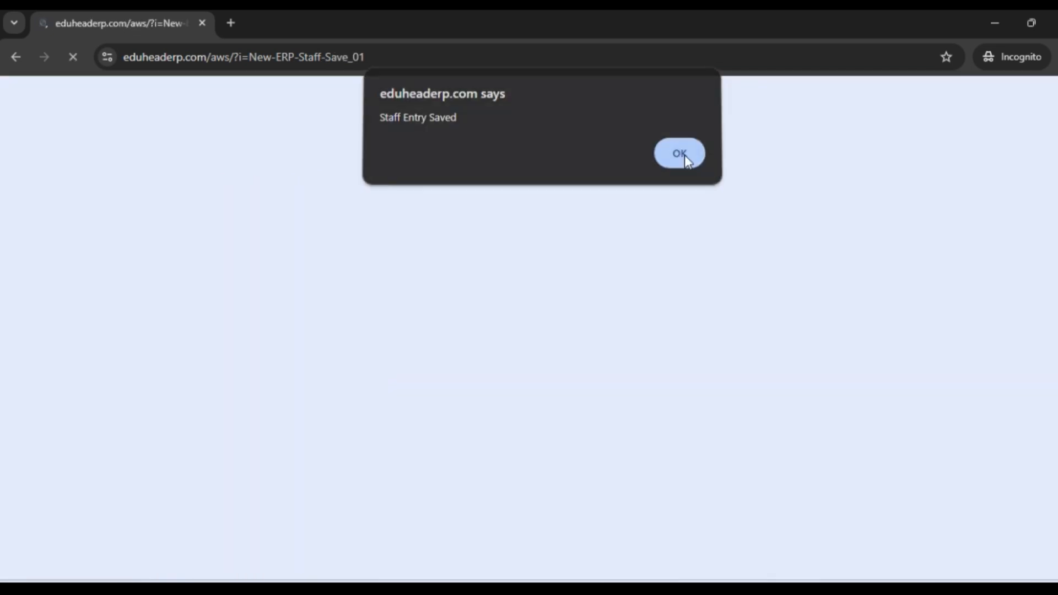
pyautogui.click(685, 159)
pyautogui.scroll(-5, 307, 319)
pyautogui.scroll(5, 448, 434)
# Step: Start a fifth staff record with joining date 04-07-2024, entering the staff member's name and date of birth
pyautogui.click(347, 286)
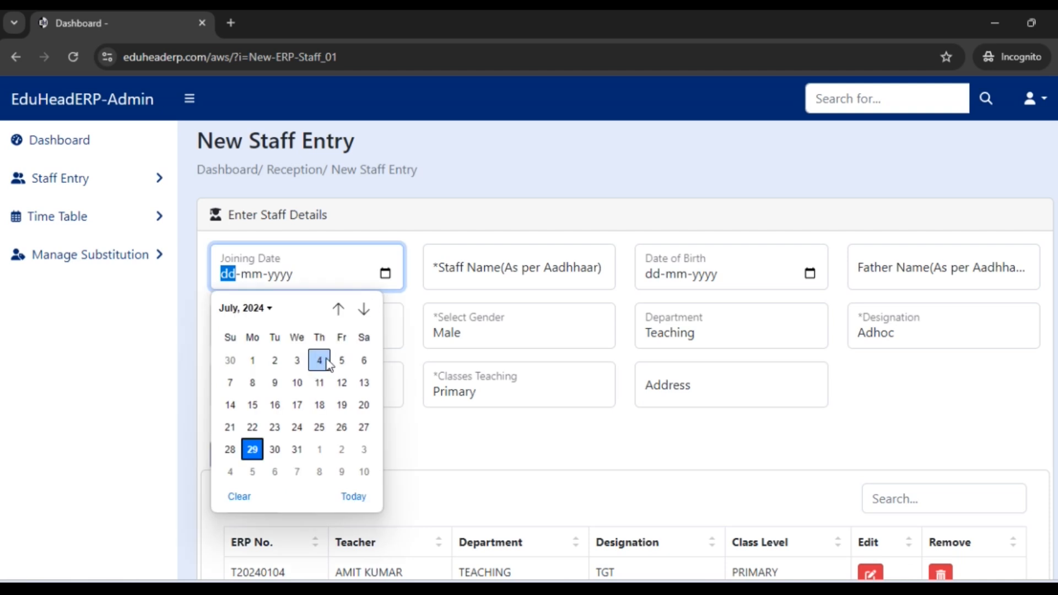
pyautogui.click(321, 361)
pyautogui.click(485, 282)
pyautogui.write('Sapana')
pyautogui.click(809, 273)
pyautogui.click(728, 359)
# Step: Set the fifth staff member to Female, Teaching and Adhoc, fill in the mobile number, and save the record
pyautogui.click(517, 337)
pyautogui.click(518, 379)
pyautogui.click(678, 335)
pyautogui.click(678, 360)
pyautogui.click(904, 333)
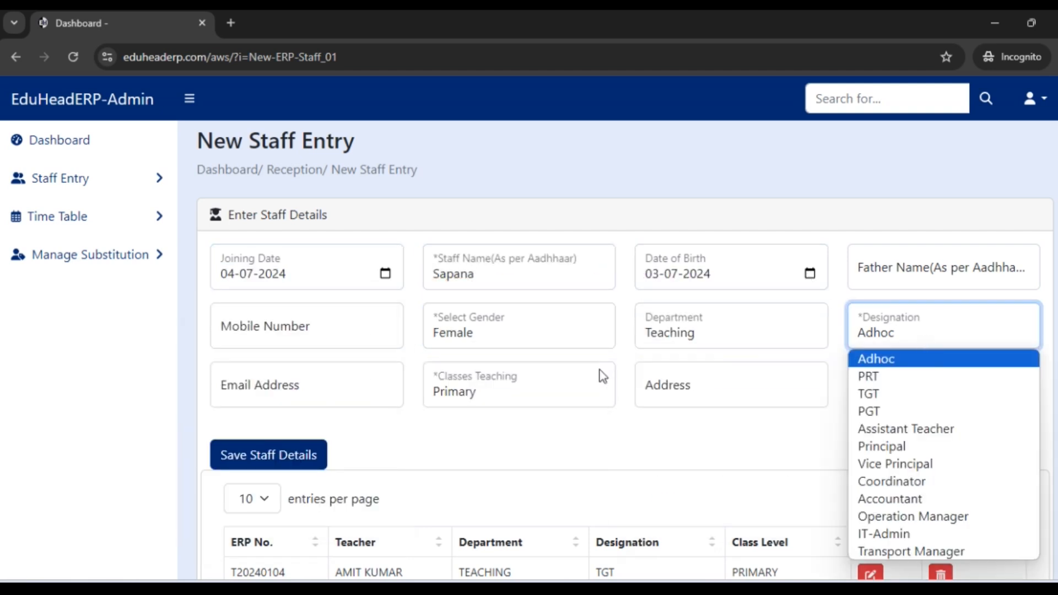
pyautogui.click(370, 377)
pyautogui.click(368, 343)
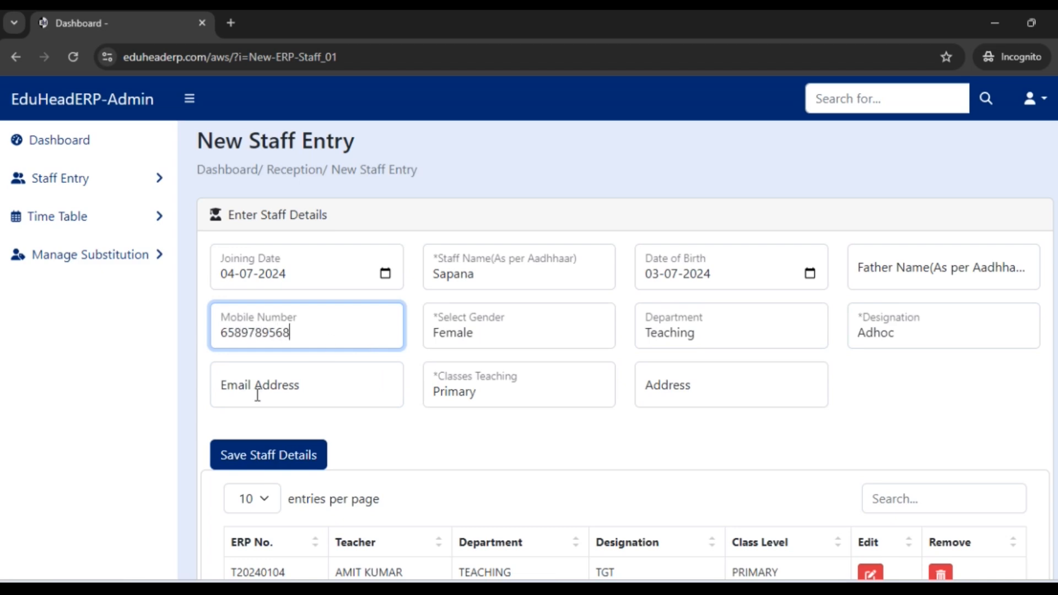
pyautogui.click(269, 455)
pyautogui.click(675, 159)
# Step: Review the saved staff list and open the teacher work load overview
pyautogui.scroll(-4, 392, 340)
pyautogui.moveTo(230, 551); pyautogui.dragTo(375, 551)
pyautogui.scroll(3, 380, 529)
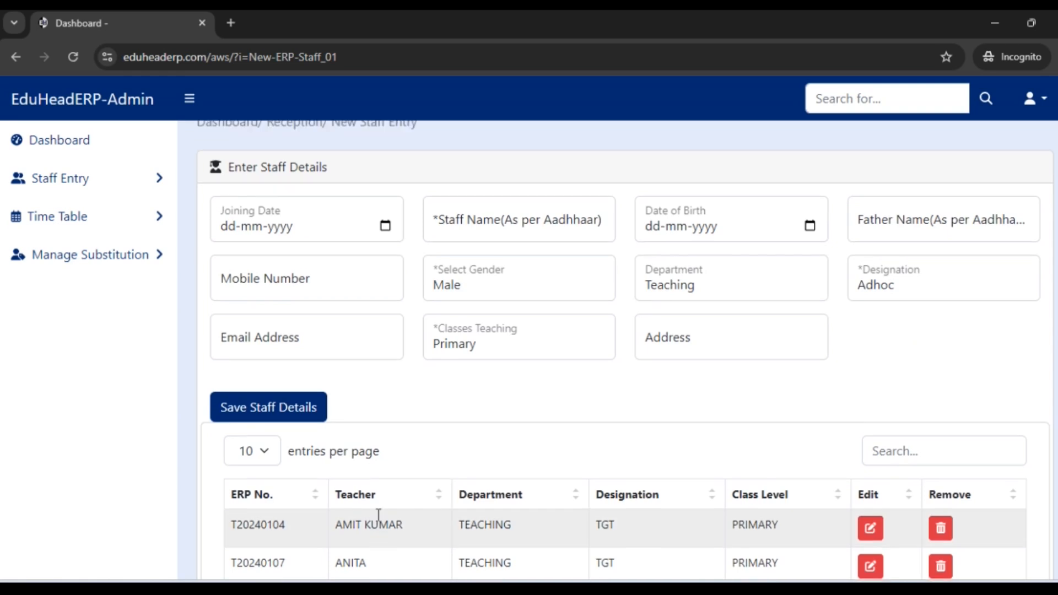
pyautogui.click(80, 187)
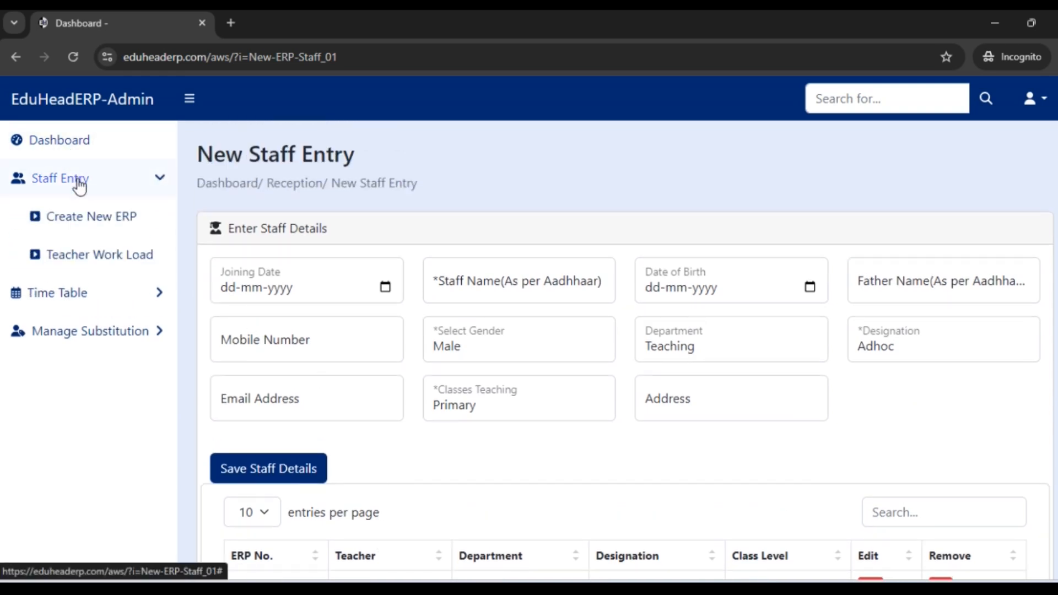
pyautogui.click(96, 260)
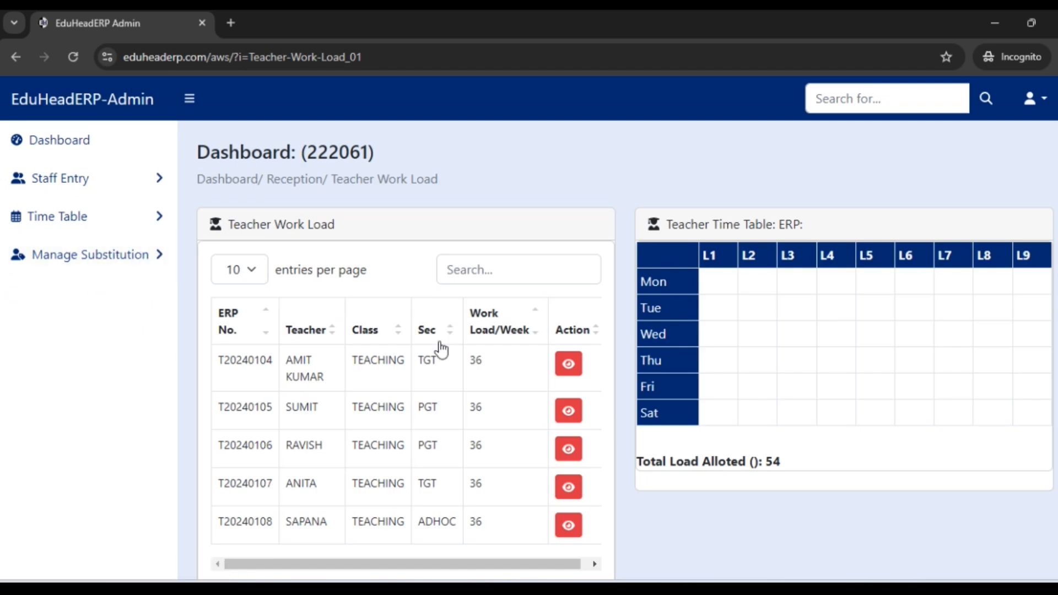
# Step: Open the time table entry page and show the class time table for XI-A
pyautogui.click(71, 221)
pyautogui.click(82, 223)
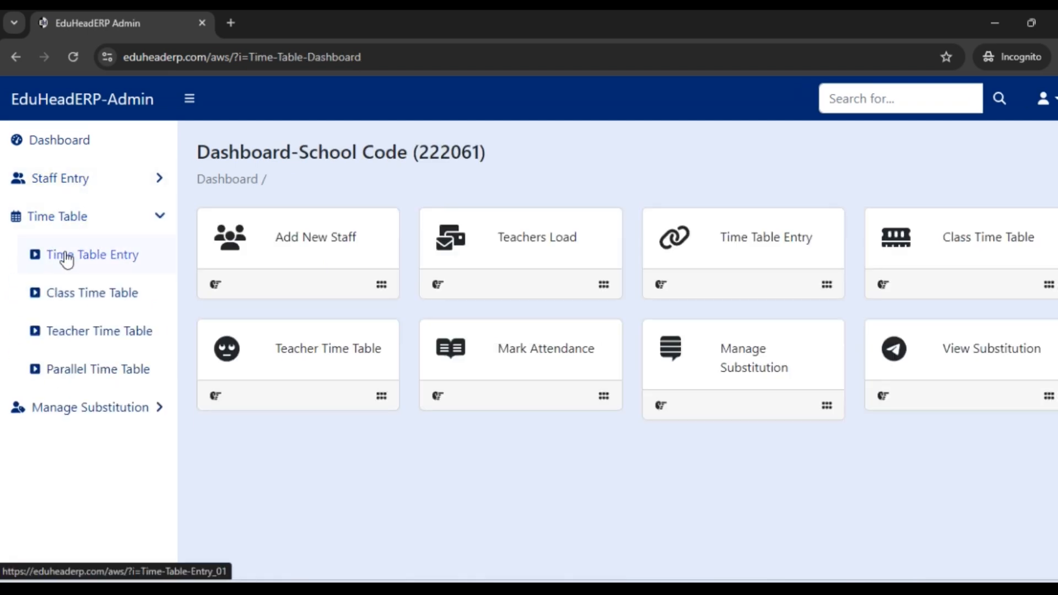
pyautogui.click(93, 256)
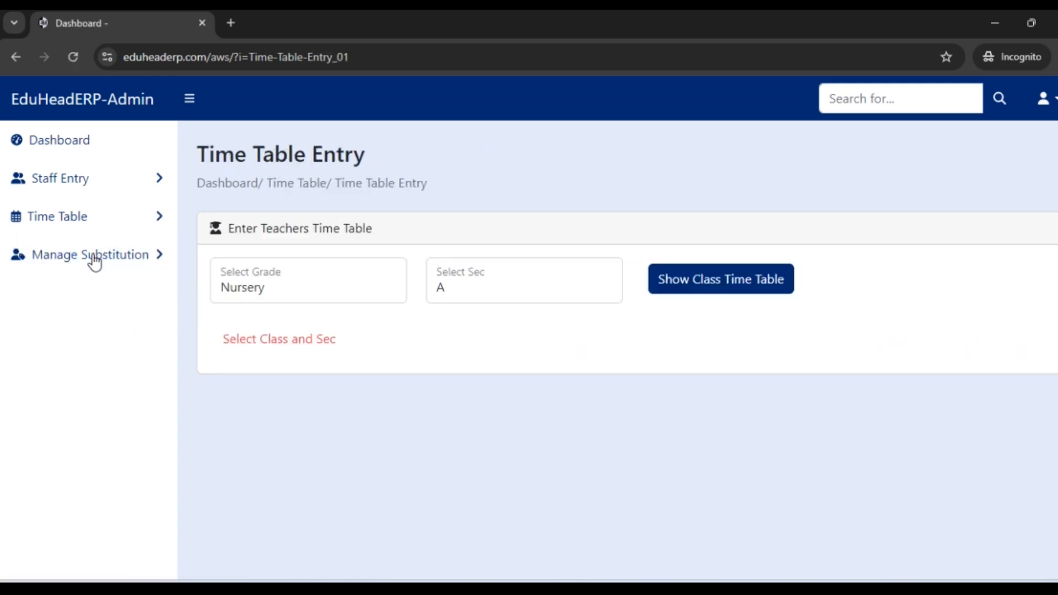
pyautogui.scroll(-1, 353, 276)
pyautogui.click(343, 235)
pyautogui.click(263, 469)
pyautogui.click(767, 229)
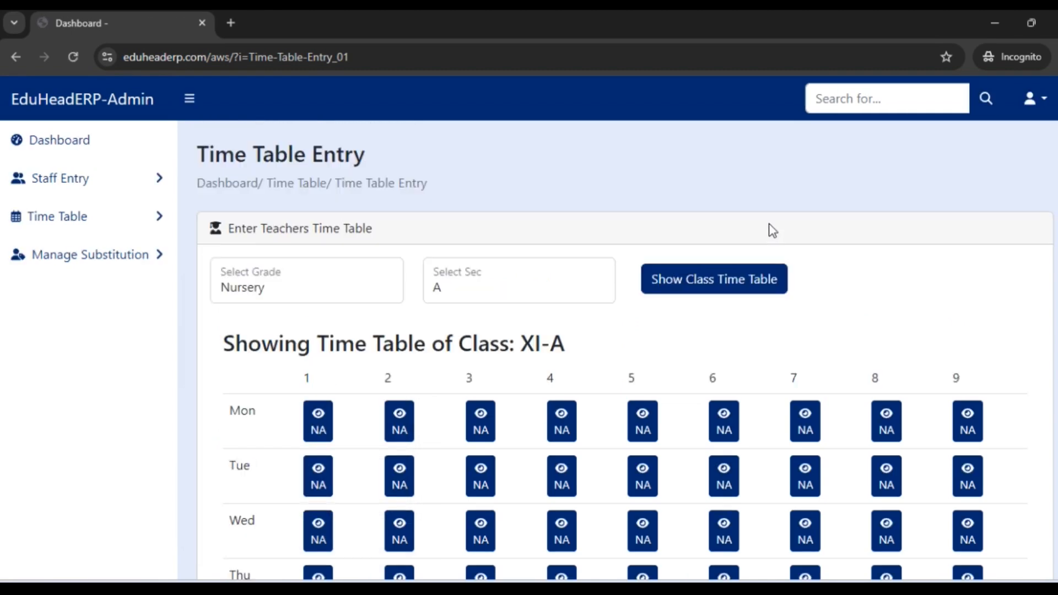
pyautogui.scroll(-1, 507, 293)
pyautogui.moveTo(565, 267); pyautogui.dragTo(520, 267)
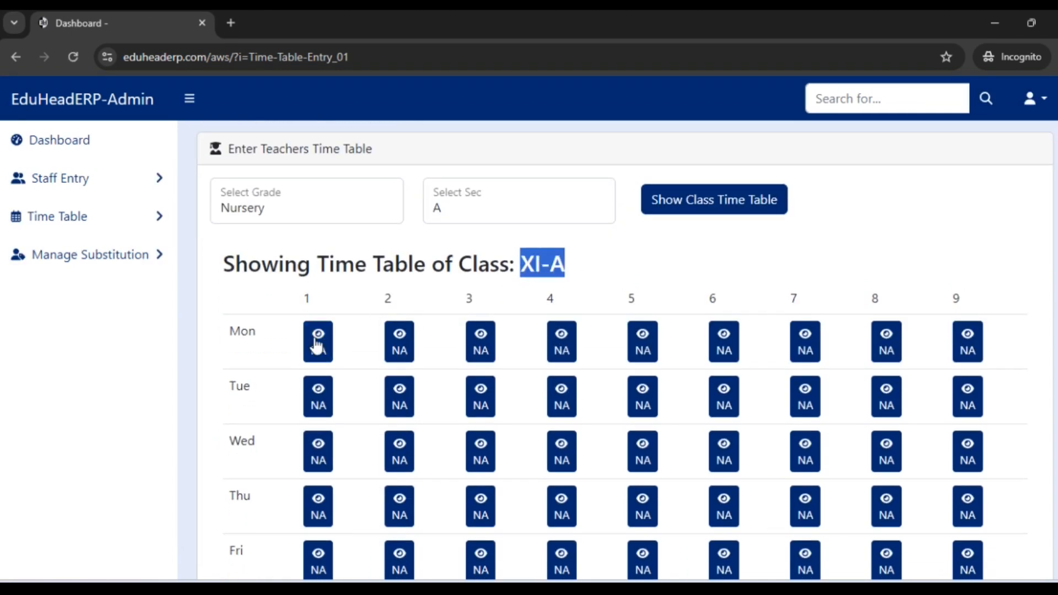
# Step: Allot class XI-A's first Monday lecture to the second listed teacher for Accountancy
pyautogui.click(318, 337)
pyautogui.click(461, 216)
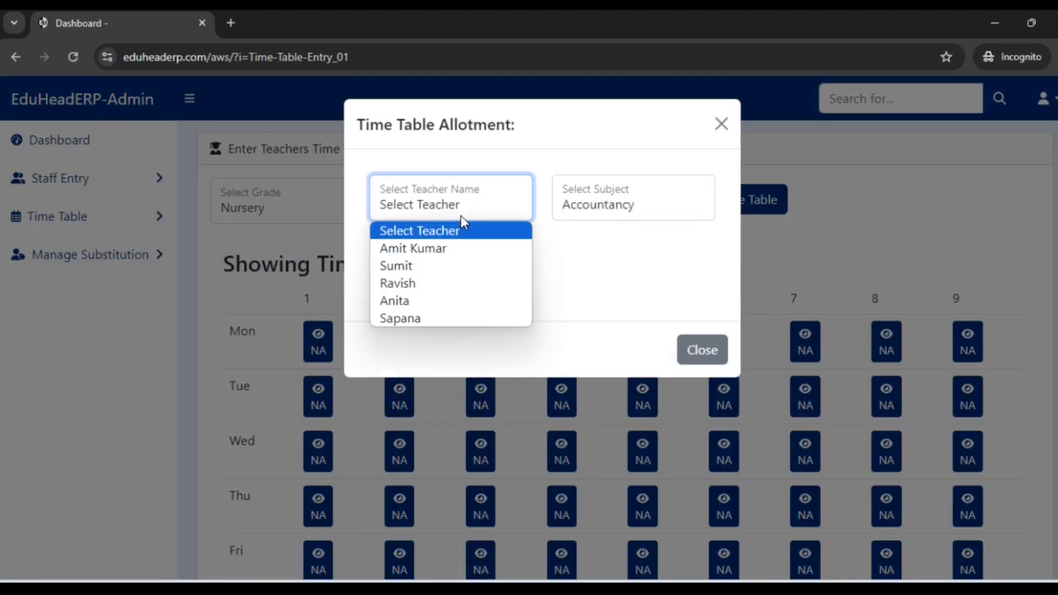
pyautogui.click(441, 266)
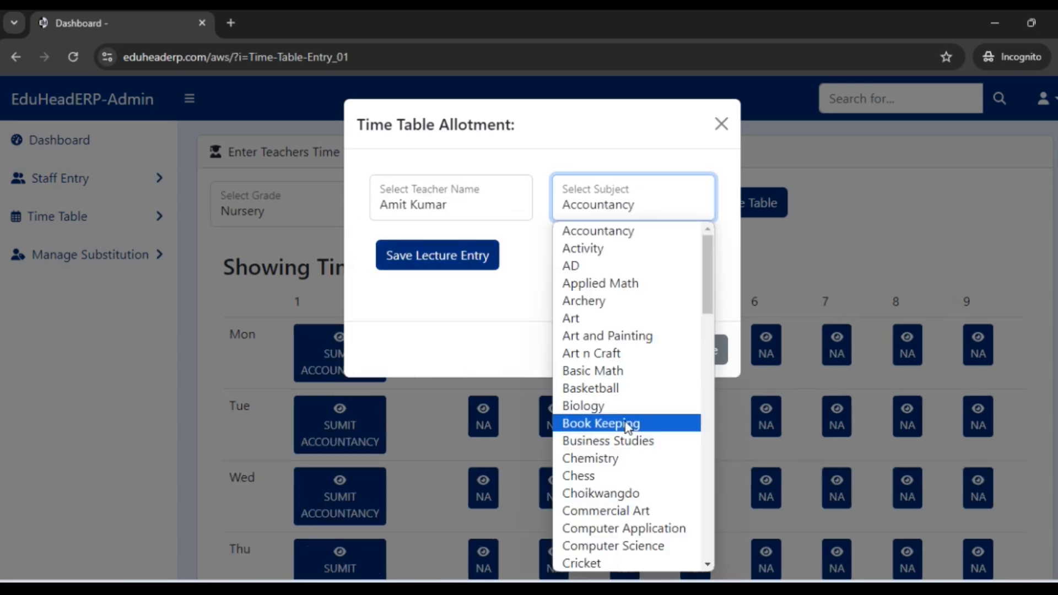
# Step: Allot class XI-A's second Monday lecture to the first listed teacher for English and save the lecture entry
pyautogui.scroll(-1, 628, 425)
pyautogui.press('n')
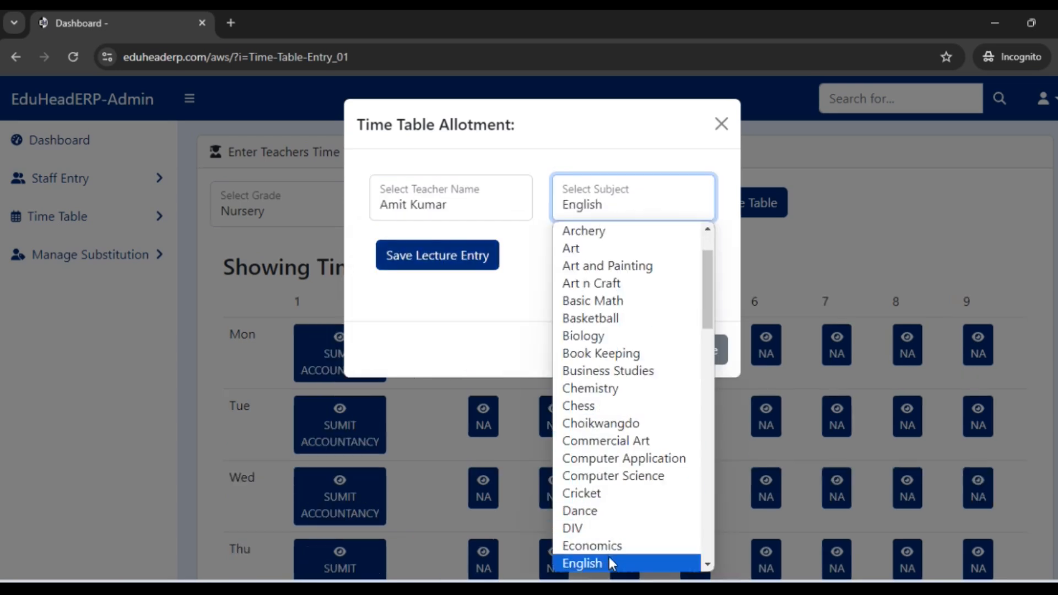
pyautogui.click(611, 559)
pyautogui.click(452, 260)
pyautogui.click(680, 153)
# Step: Allot class XI-A's second Tuesday lecture to the first listed teacher for English and save the lecture entry
pyautogui.scroll(-1, 599, 343)
pyautogui.click(600, 343)
pyautogui.click(450, 204)
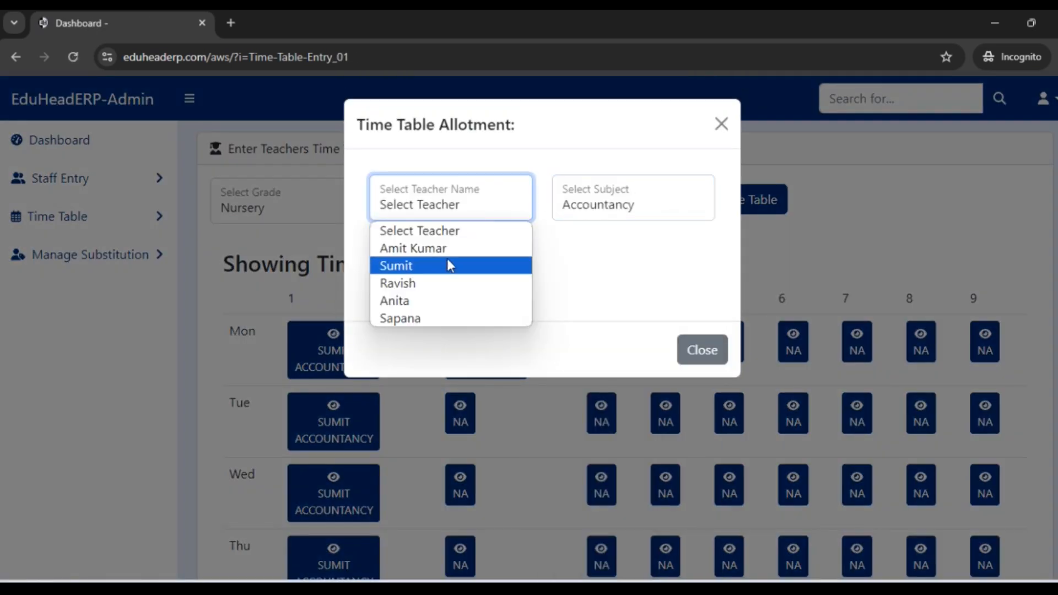
pyautogui.click(446, 246)
pyautogui.click(619, 212)
pyautogui.scroll(-6, 626, 309)
pyautogui.scroll(3, 626, 410)
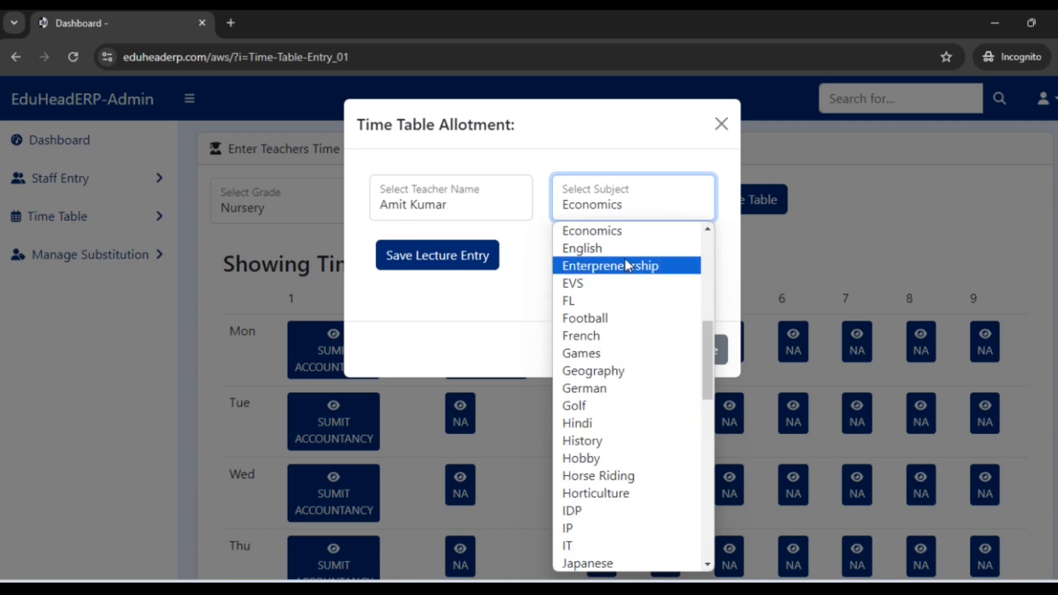
pyautogui.click(584, 245)
pyautogui.click(437, 255)
pyautogui.press('Return')
# Step: Allot class XI-A's second Wednesday lecture to the first listed teacher for English and save the lecture entry
pyautogui.scroll(-3, 481, 288)
pyautogui.click(461, 325)
pyautogui.click(448, 204)
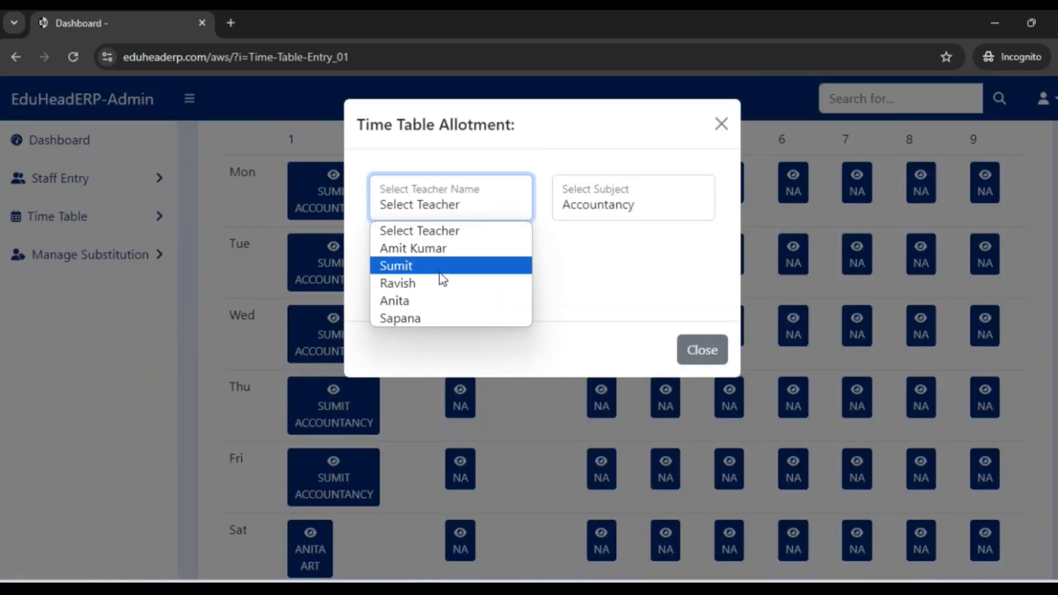
pyautogui.click(446, 245)
pyautogui.click(618, 205)
pyautogui.scroll(-5, 711, 336)
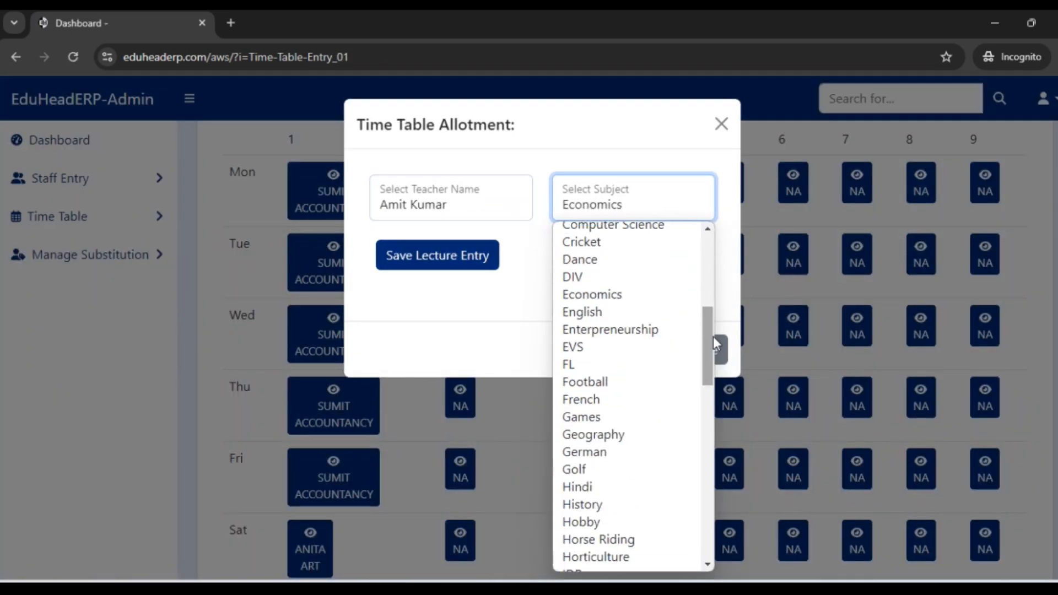
pyautogui.click(652, 313)
pyautogui.click(438, 255)
pyautogui.press('Return')
# Step: Allot class XI-A's second Thursday lecture to the first listed teacher for English and save the lecture entry
pyautogui.scroll(-3, 507, 287)
pyautogui.click(461, 333)
pyautogui.click(449, 203)
pyautogui.click(481, 245)
pyautogui.click(644, 189)
pyautogui.scroll(-3, 627, 387)
pyautogui.click(586, 422)
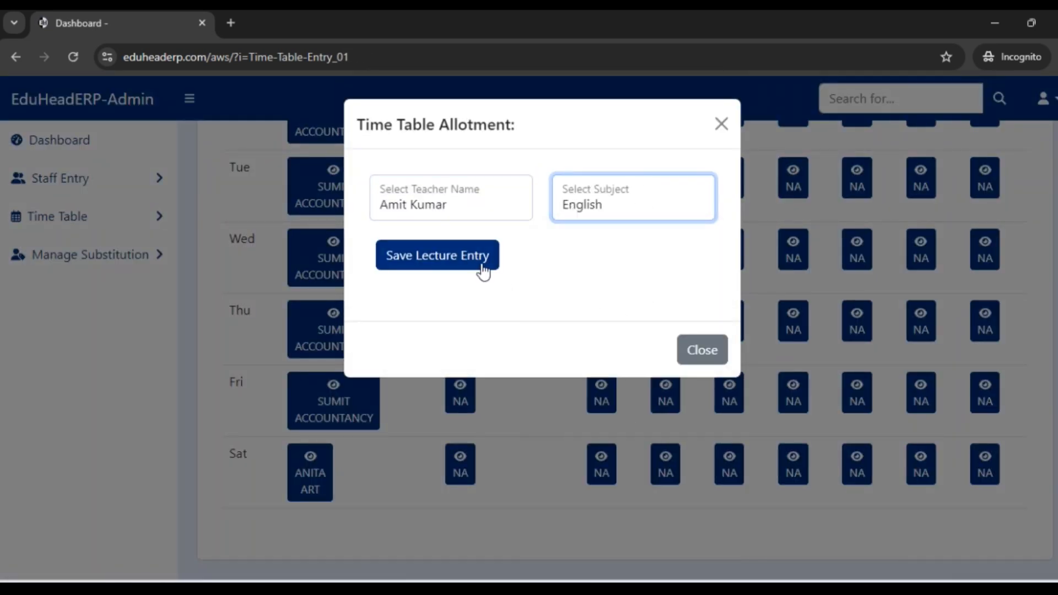
pyautogui.click(437, 255)
pyautogui.click(676, 160)
# Step: Allot class XI-A's second Friday lecture to the first listed teacher for English
pyautogui.scroll(-3, 540, 262)
pyautogui.click(464, 400)
pyautogui.click(449, 202)
pyautogui.click(457, 245)
pyautogui.click(680, 210)
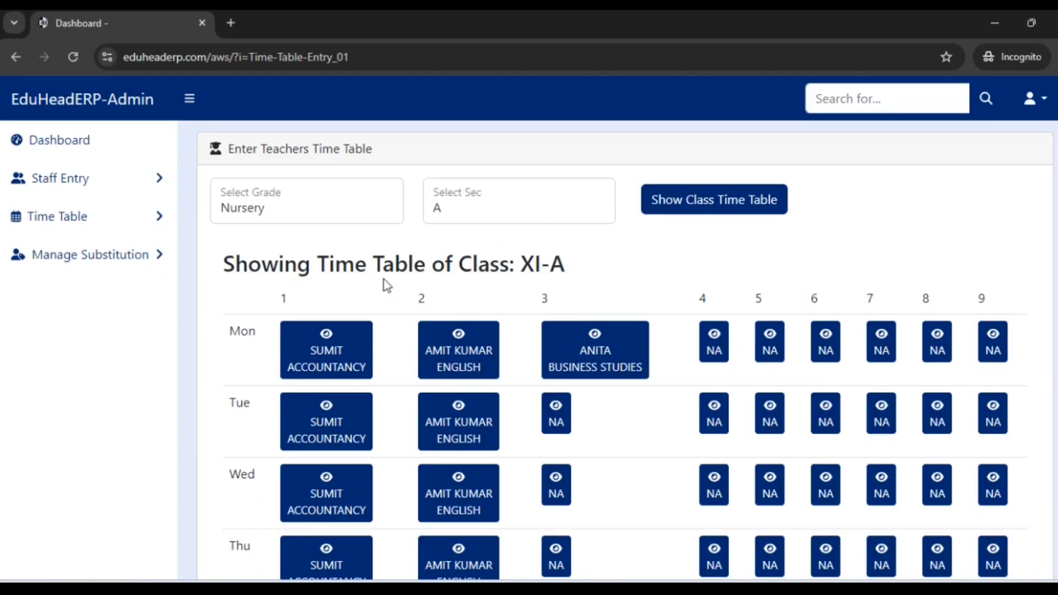
# Step: Allot class XI-A's third Tuesday lecture to the fourth listed teacher for Business Studies and save the lecture entry
pyautogui.scroll(-4, 364, 234)
pyautogui.scroll(4, 554, 283)
pyautogui.click(395, 212)
pyautogui.click(491, 239)
pyautogui.click(570, 423)
pyautogui.click(448, 202)
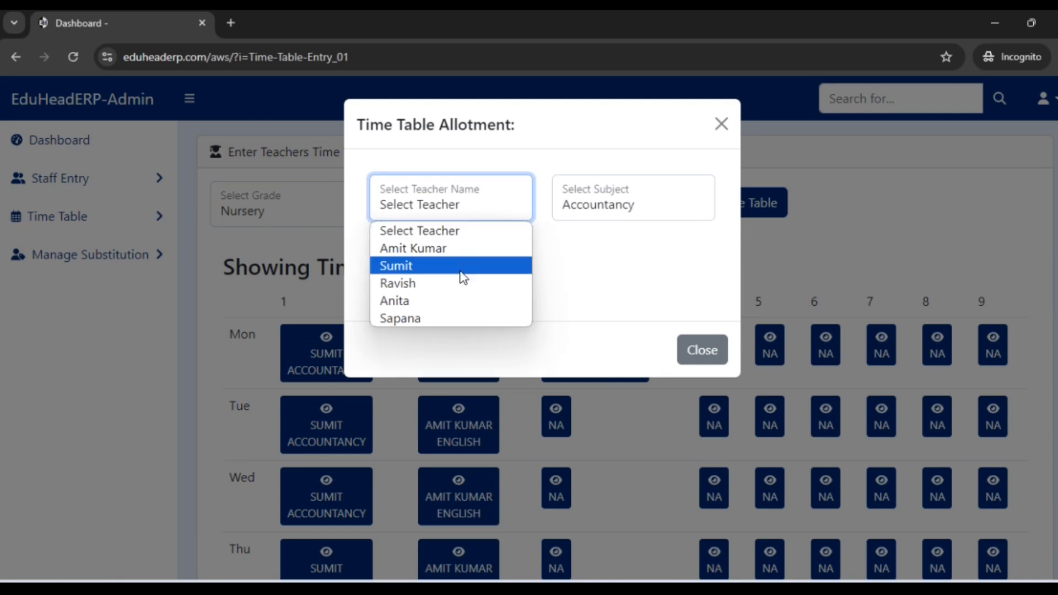
pyautogui.click(396, 300)
pyautogui.click(617, 205)
pyautogui.click(613, 441)
pyautogui.click(481, 264)
# Step: Allot class XI-A's third Wednesday lecture to the fourth listed teacher for Business Studies
pyautogui.scroll(-3, 622, 247)
pyautogui.click(552, 316)
pyautogui.click(457, 204)
pyautogui.click(424, 300)
pyautogui.click(612, 205)
# Step: Open the class time table view, show grade XI section A, and review the allotted lectures
pyautogui.click(86, 221)
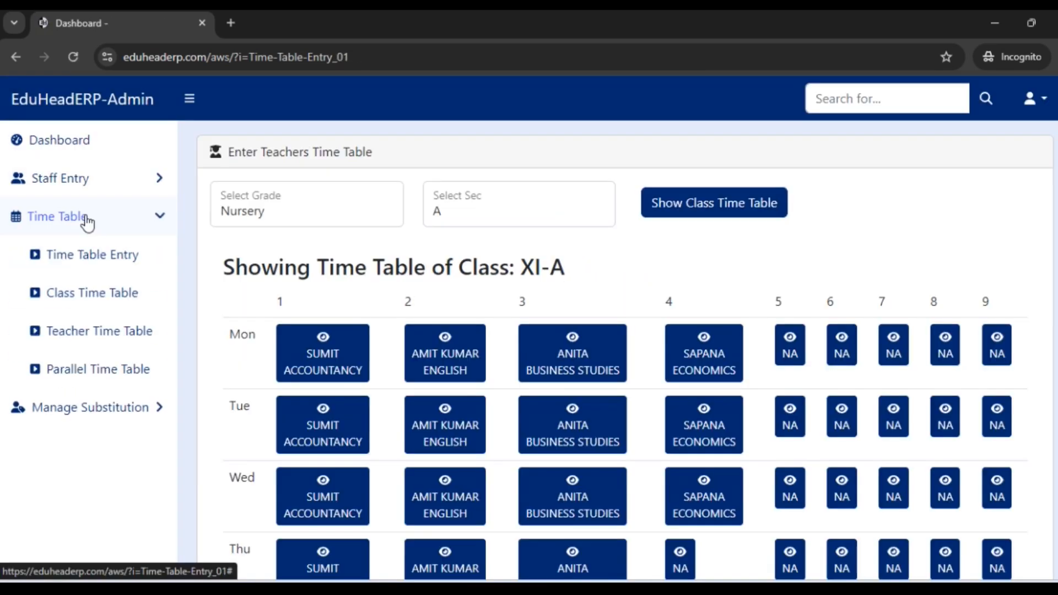
pyautogui.click(94, 296)
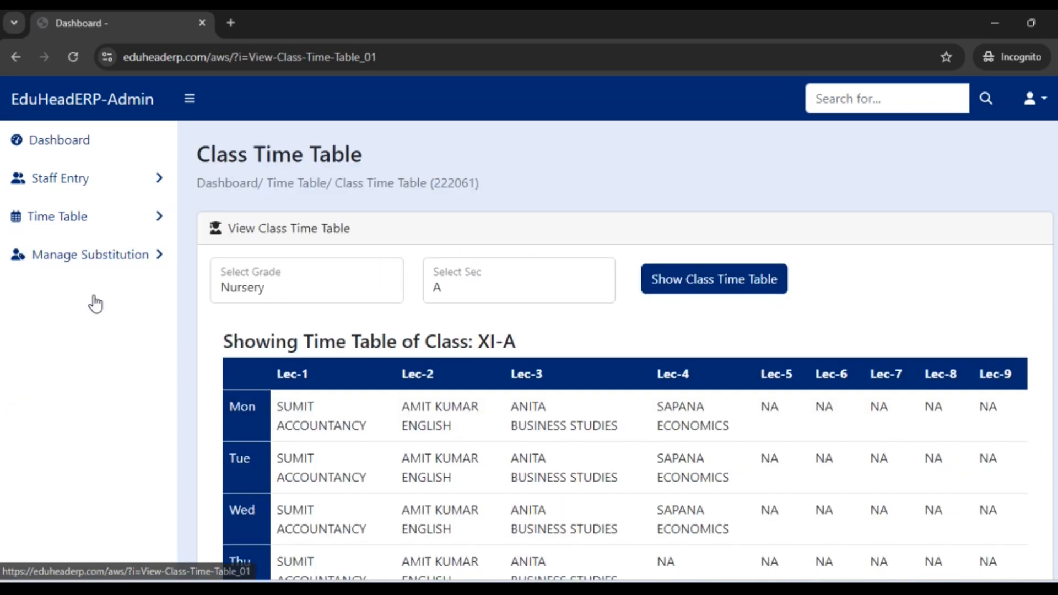
pyautogui.click(296, 289)
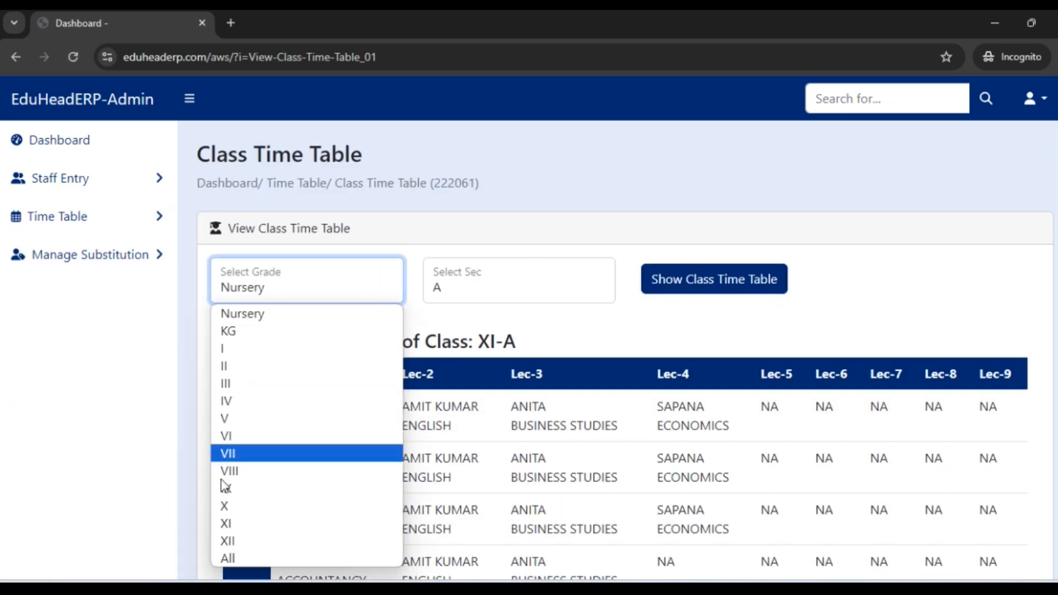
pyautogui.click(236, 522)
pyautogui.click(737, 286)
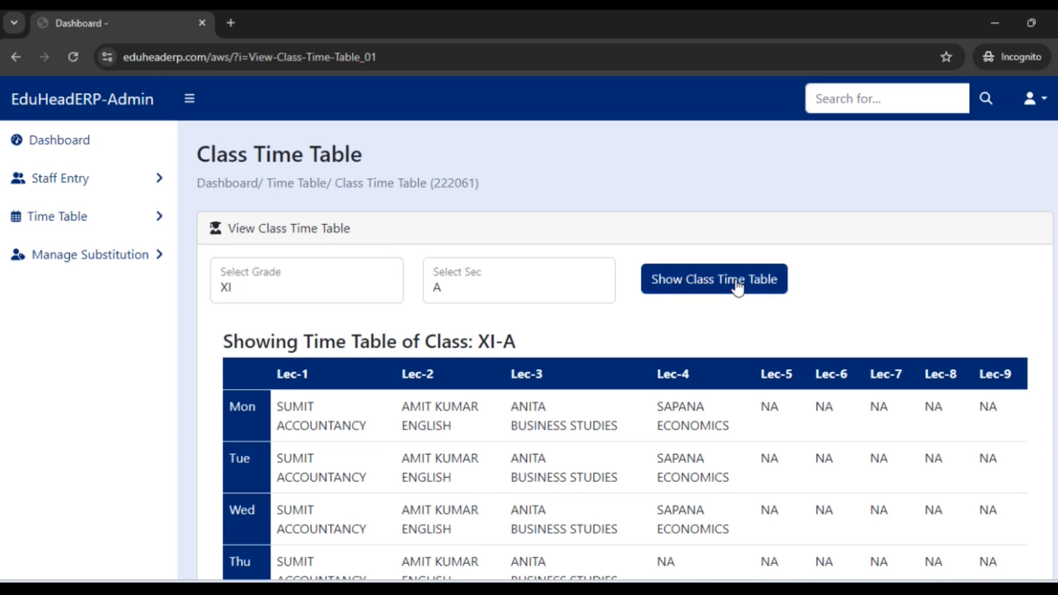
pyautogui.scroll(-3, 377, 237)
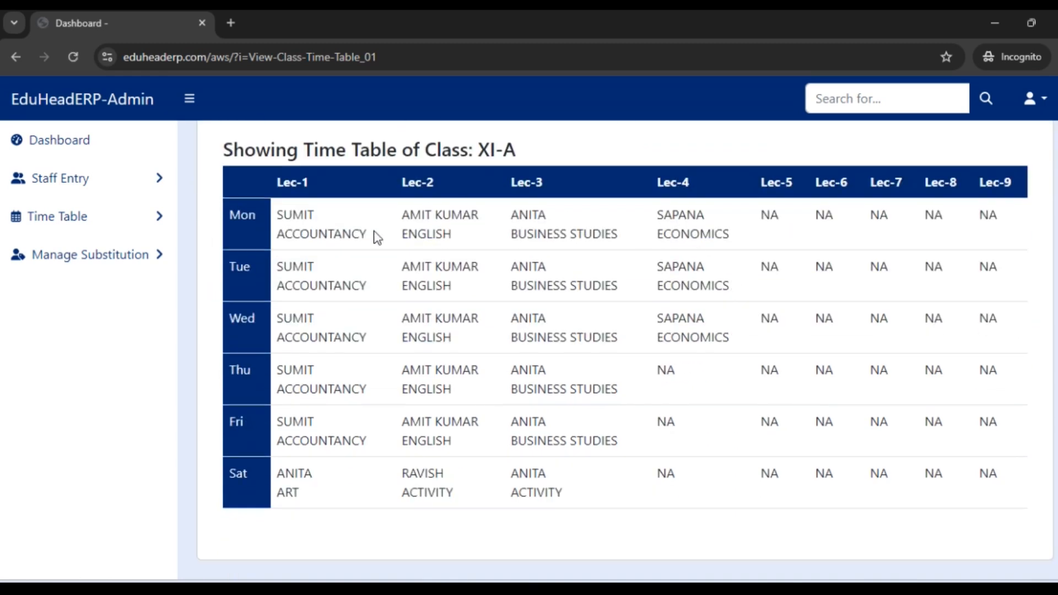
pyautogui.moveTo(285, 219); pyautogui.dragTo(656, 498)
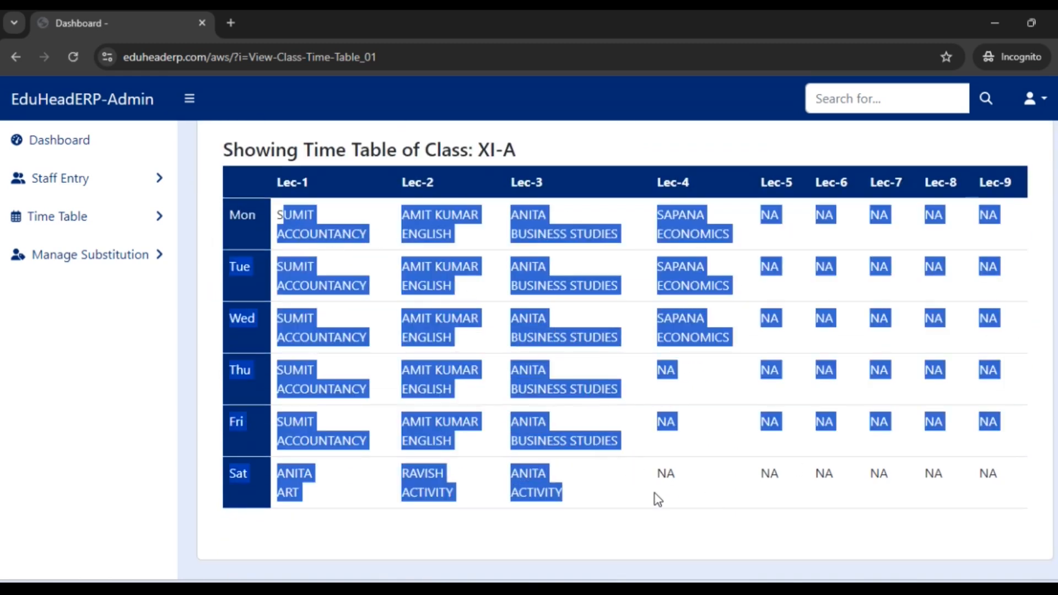
pyautogui.click(661, 500)
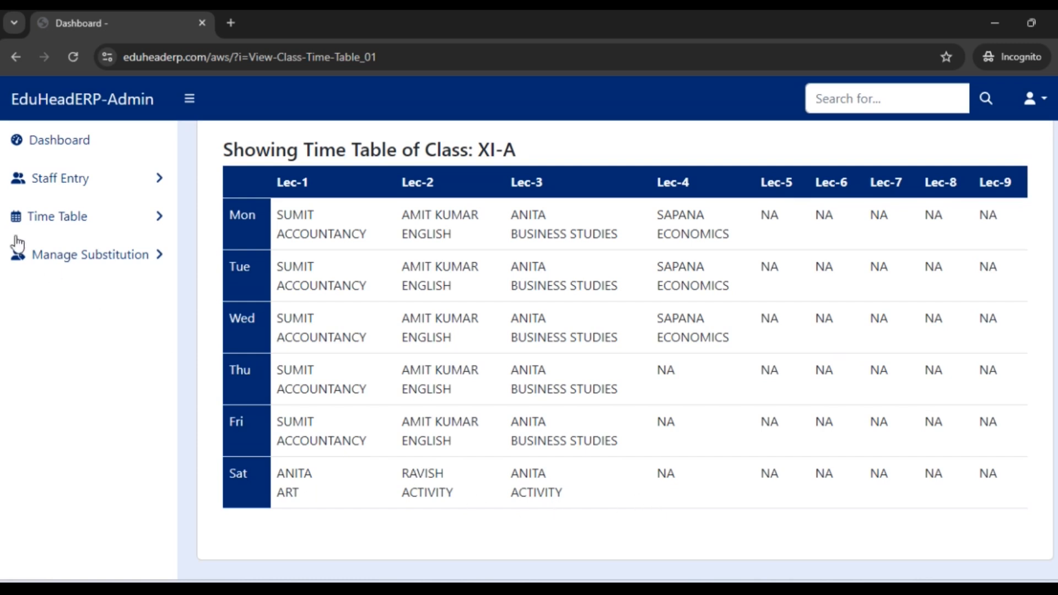
# Step: Open the teacher time table view and show the first listed teacher's weekly time table
pyautogui.click(99, 230)
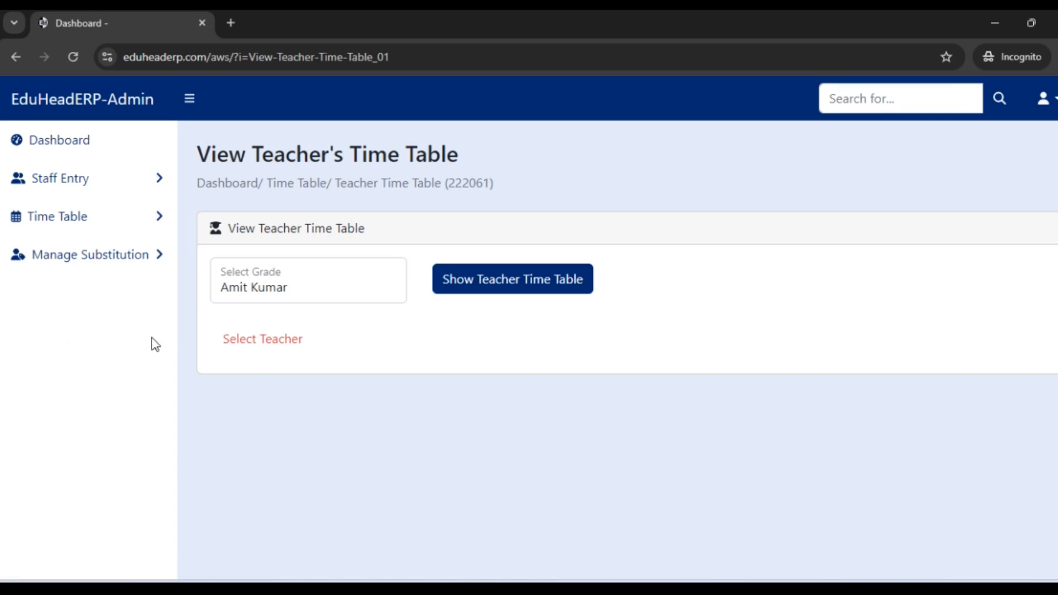
pyautogui.click(357, 301)
pyautogui.click(514, 292)
pyautogui.click(523, 282)
pyautogui.scroll(-3, 529, 286)
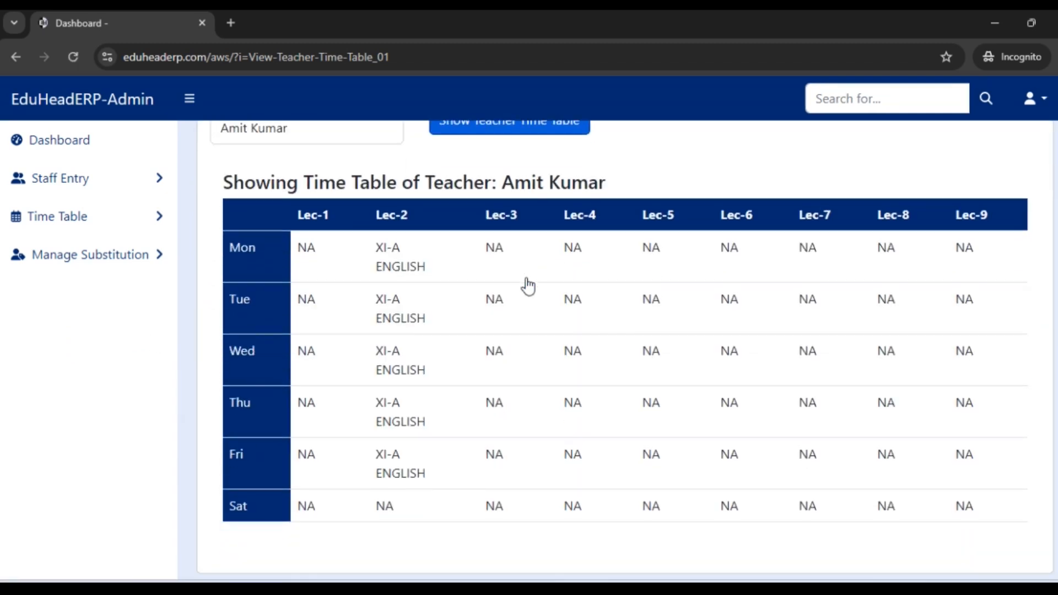
# Step: Show the second listed teacher's weekly time table and review the allotted lectures
pyautogui.scroll(2, 406, 364)
pyautogui.click(316, 208)
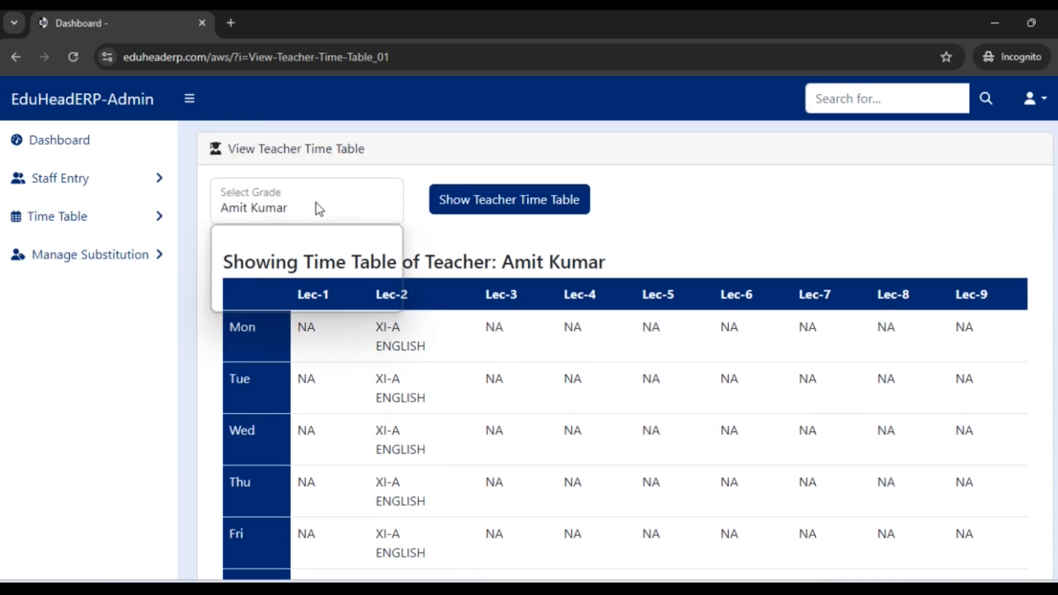
pyautogui.click(303, 255)
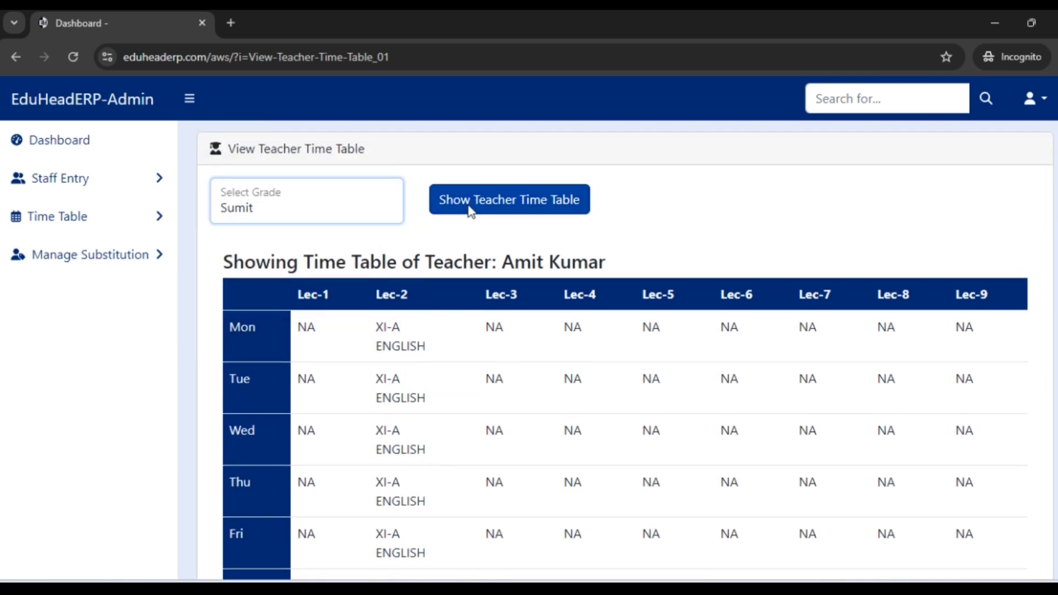
pyautogui.click(465, 207)
pyautogui.scroll(-3, 468, 213)
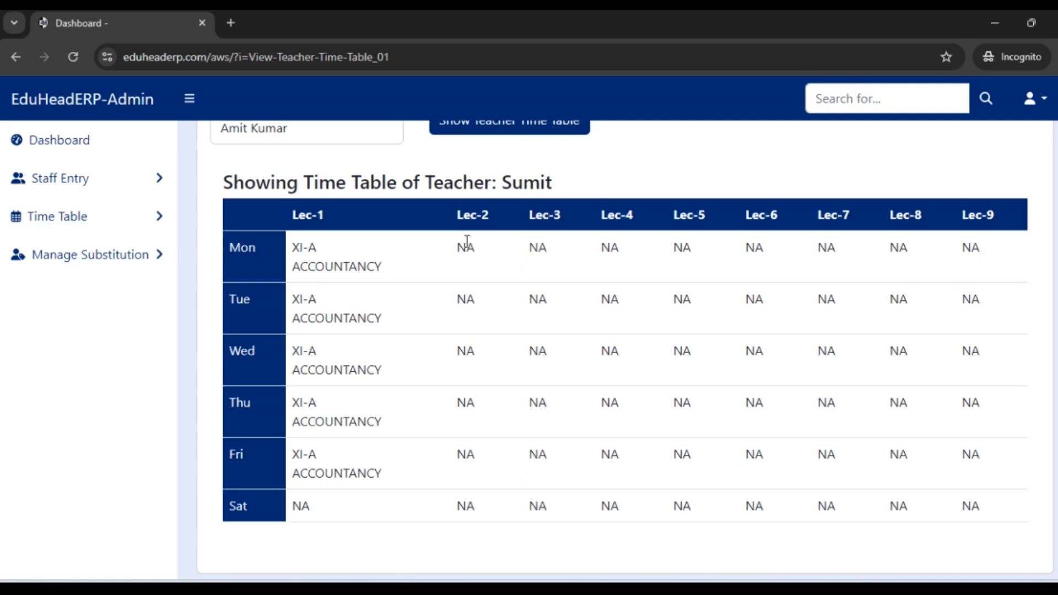
pyautogui.scroll(3, 345, 225)
pyautogui.click(318, 279)
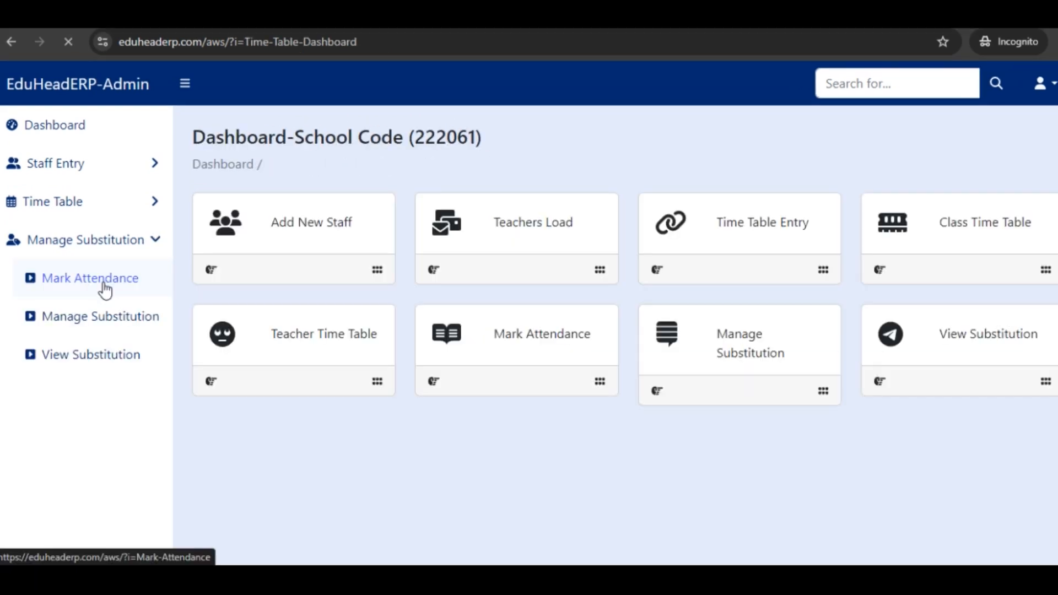
# Step: Open the attendance marking page and show the teachers' list for 29-07-2024
pyautogui.click(105, 291)
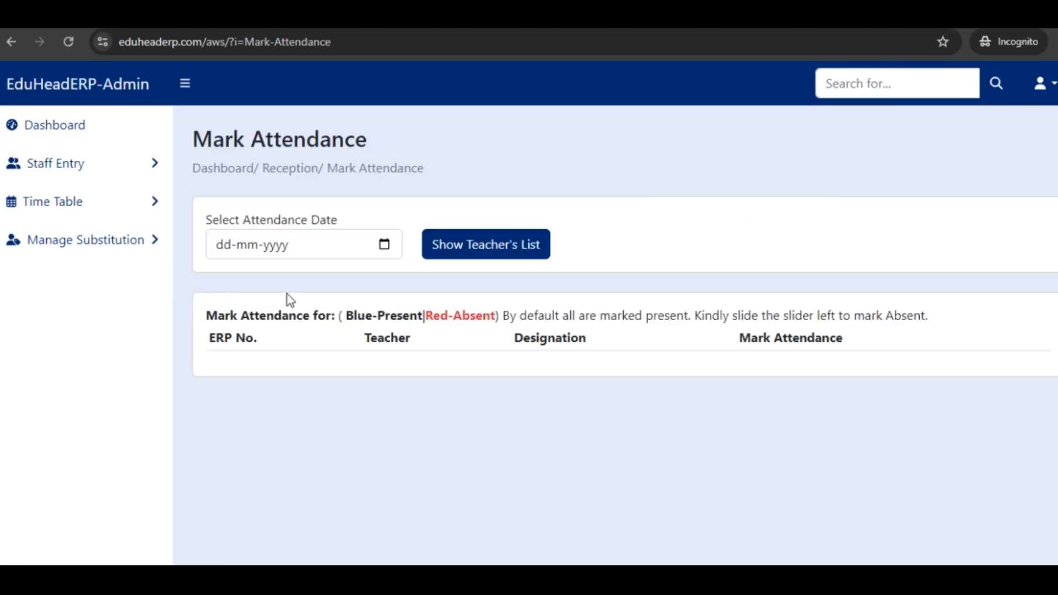
pyautogui.click(384, 245)
pyautogui.click(246, 419)
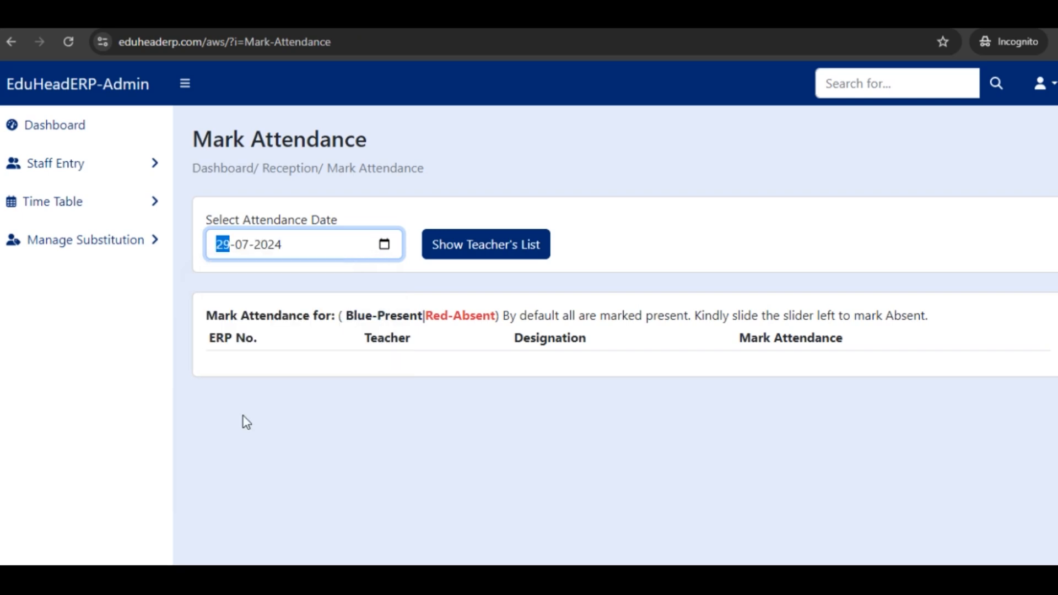
pyautogui.click(464, 249)
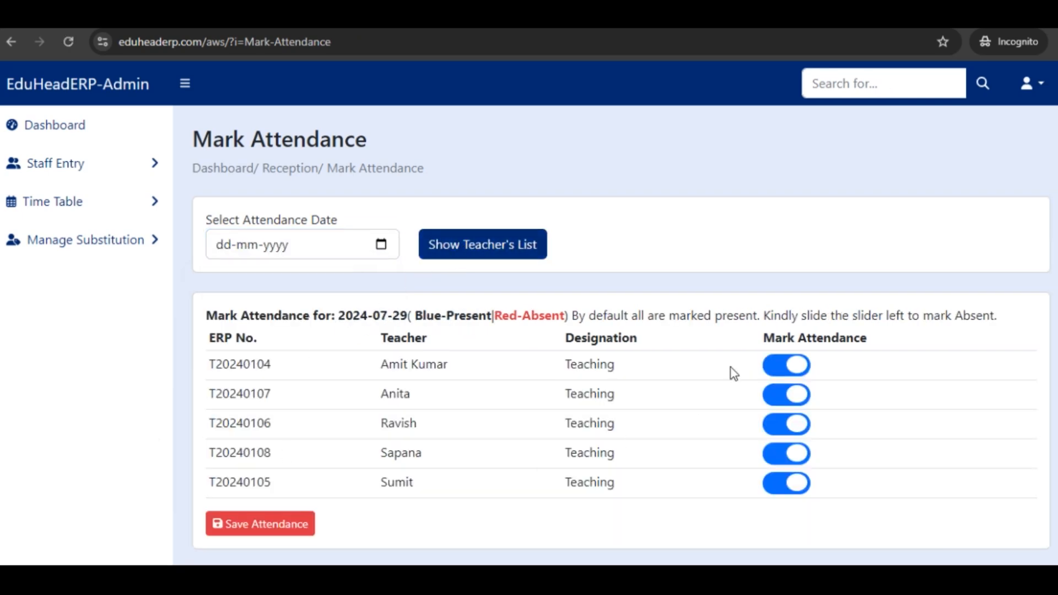
# Step: Mark the second and fourth teachers in the attendance list as absent and save the attendance
pyautogui.click(792, 400)
pyautogui.click(793, 455)
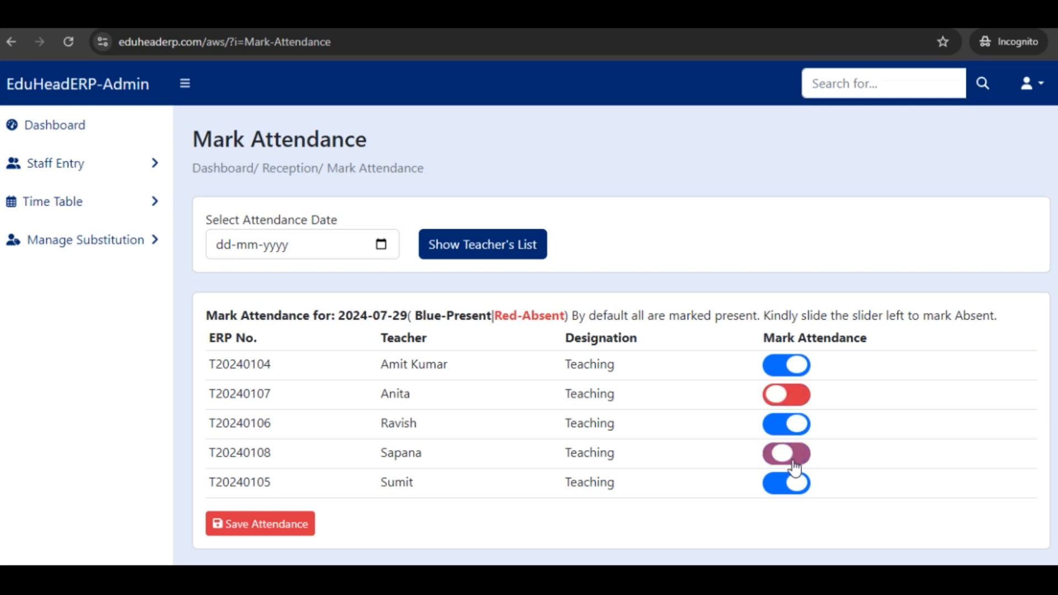
pyautogui.click(257, 528)
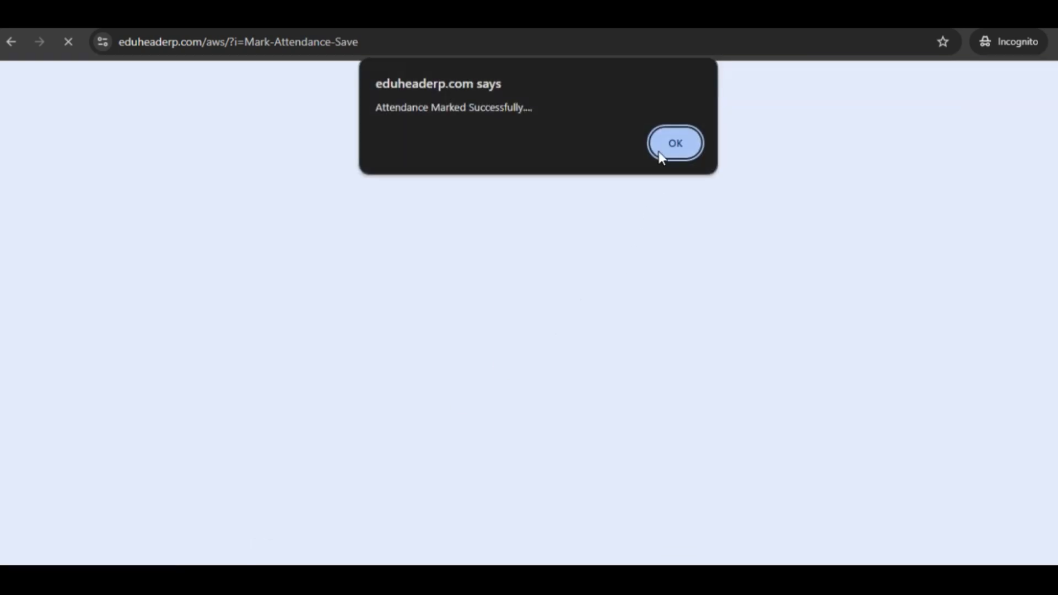
pyautogui.click(673, 144)
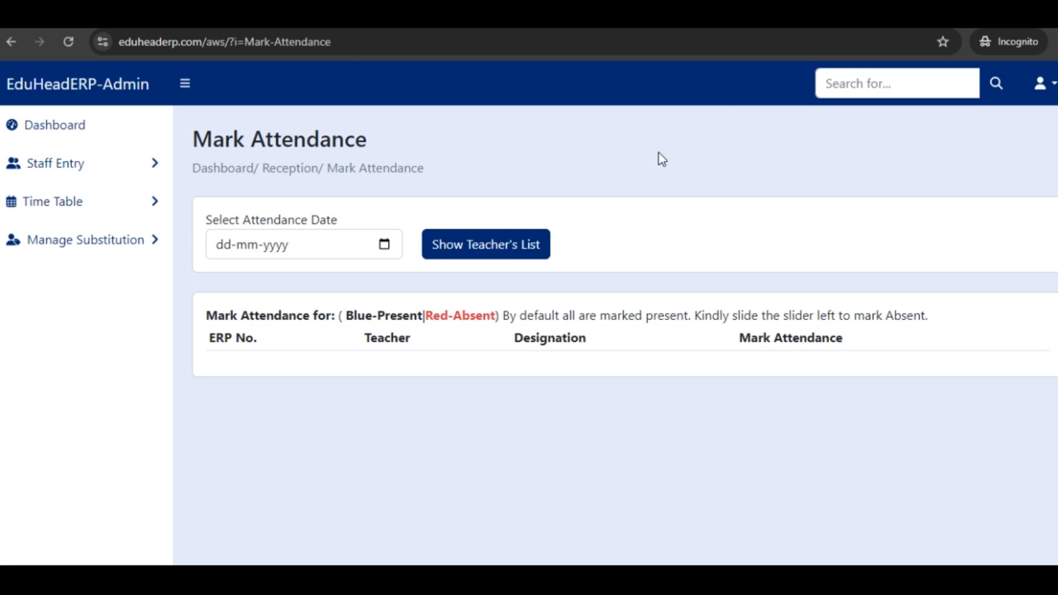
# Step: Open the substitution management page and show the Monday time table for the first listed absent teacher
pyautogui.click(106, 242)
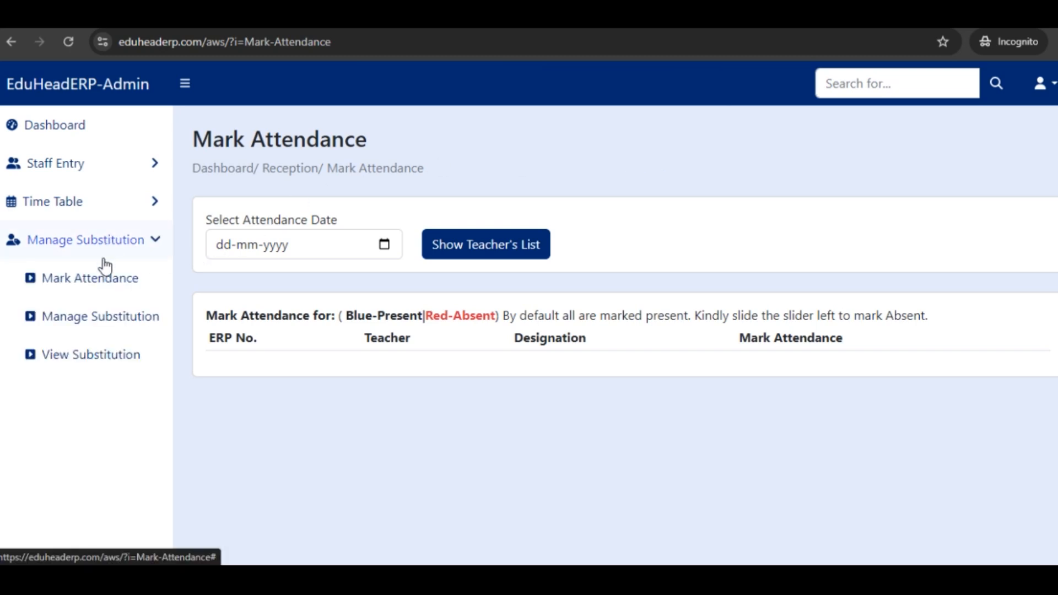
pyautogui.click(98, 319)
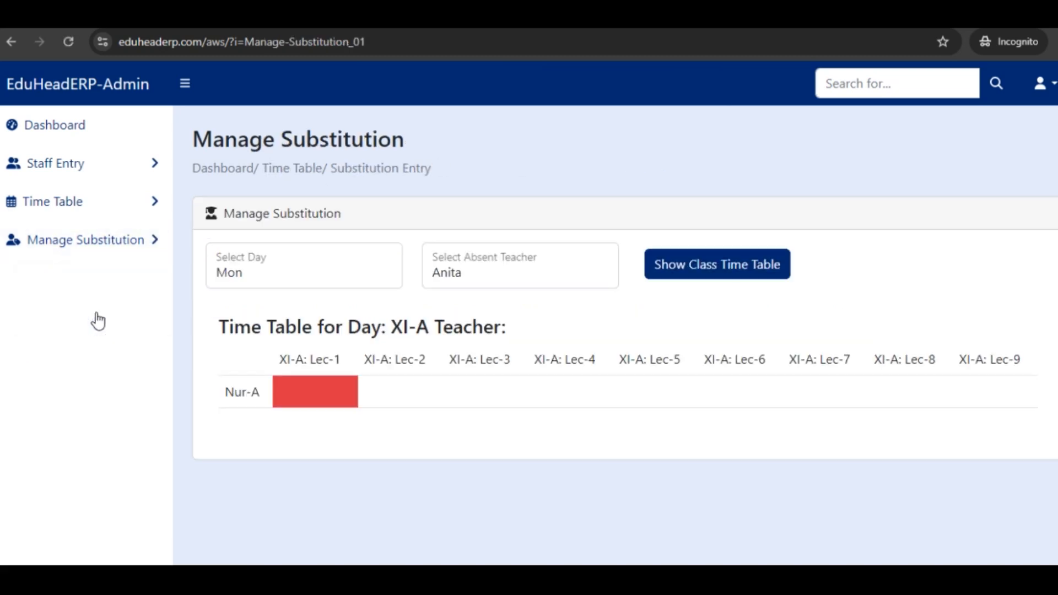
pyautogui.click(363, 287)
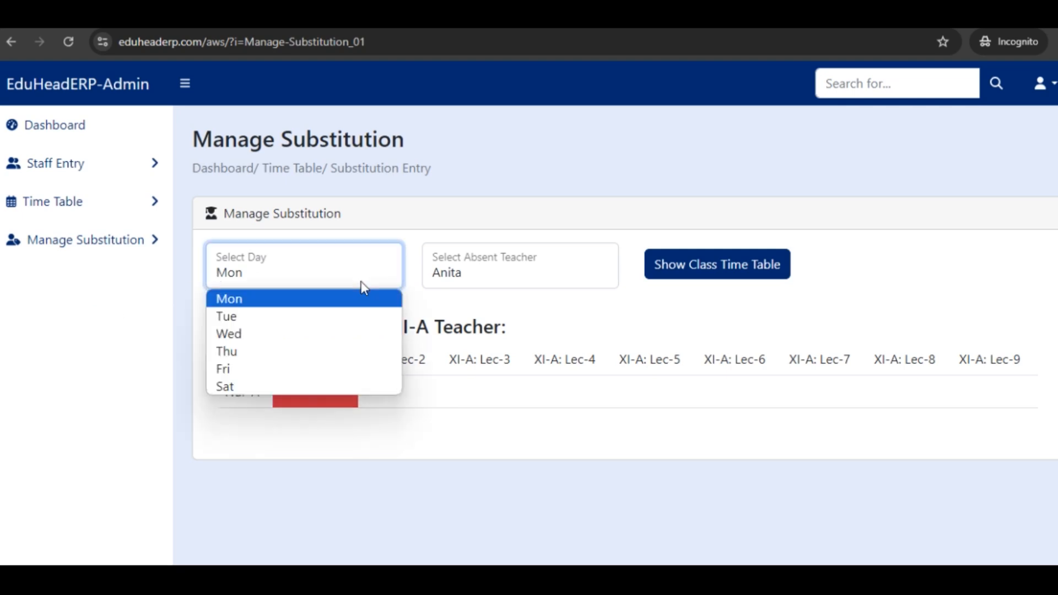
pyautogui.click(348, 301)
pyautogui.click(491, 274)
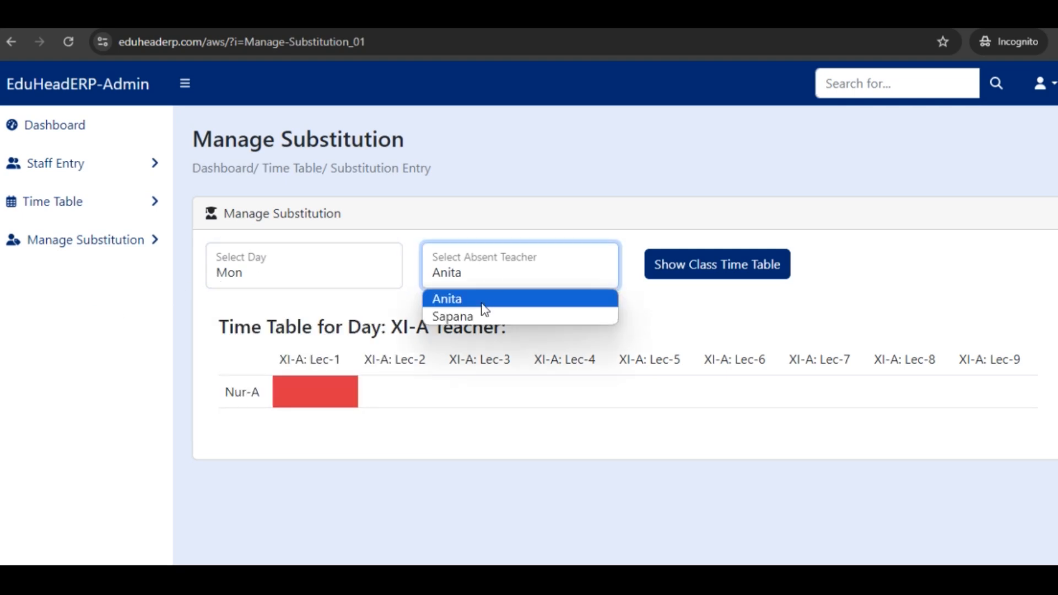
pyautogui.click(476, 314)
pyautogui.click(468, 285)
pyautogui.click(467, 299)
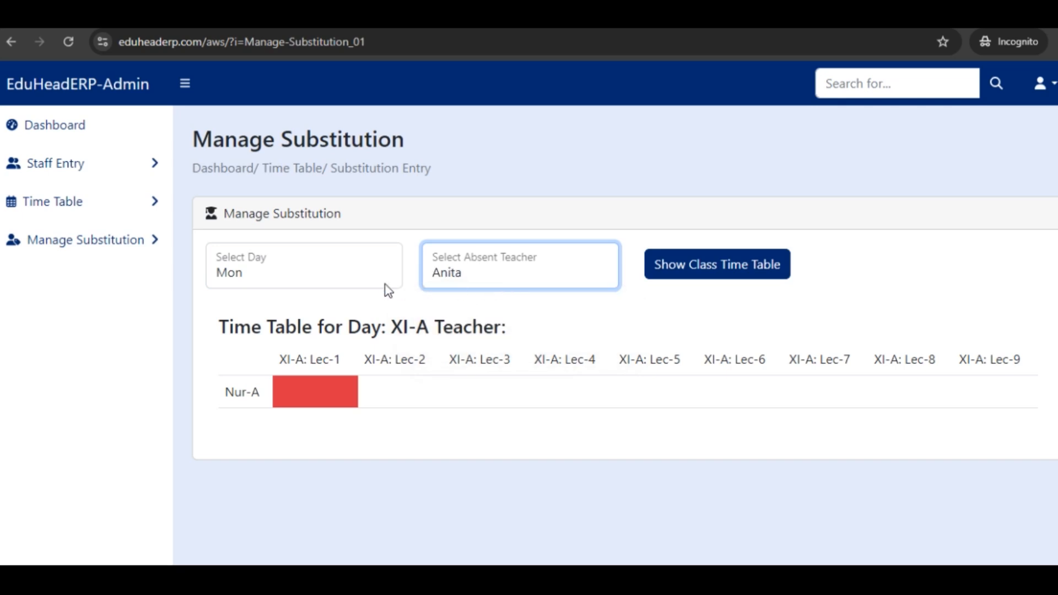
pyautogui.click(260, 281)
pyautogui.click(264, 303)
pyautogui.click(680, 273)
# Step: Examine the Monday time table for the absent teacher's highlighted lecture in class XI-A
pyautogui.scroll(-3, 684, 274)
pyautogui.scroll(-10, 685, 274)
pyautogui.scroll(-15, 622, 336)
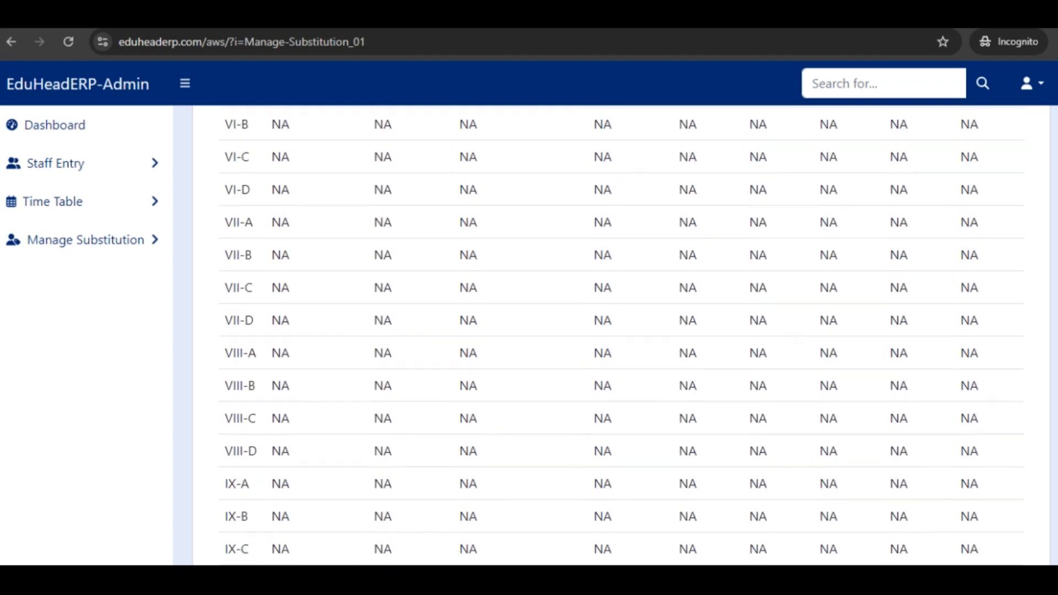
pyautogui.scroll(2, 621, 336)
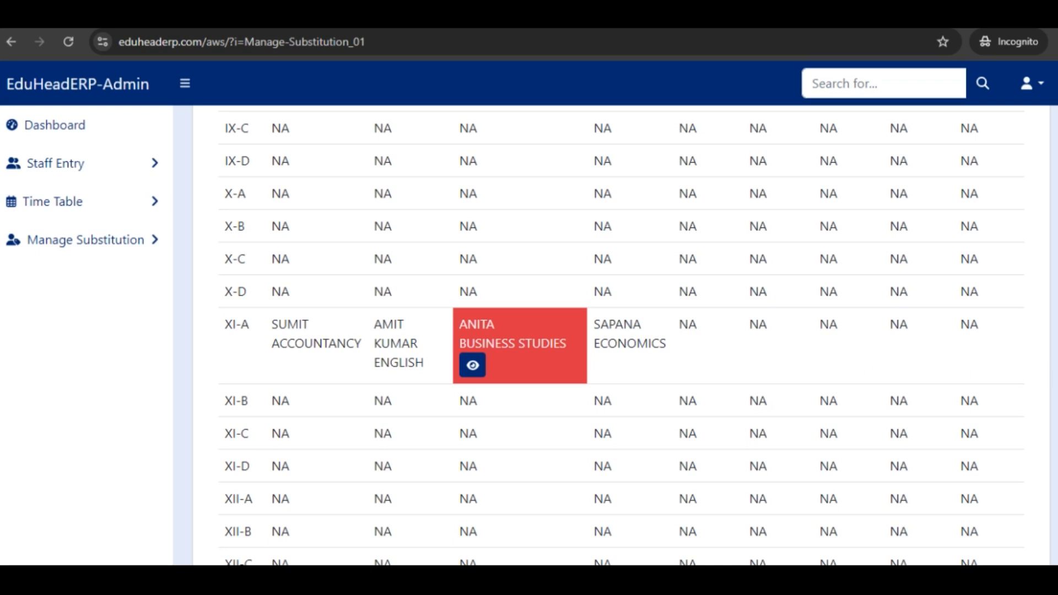
pyautogui.scroll(-2, 987, 373)
pyautogui.scroll(5, 583, 321)
pyautogui.scroll(20, 475, 386)
pyautogui.scroll(-20, 488, 348)
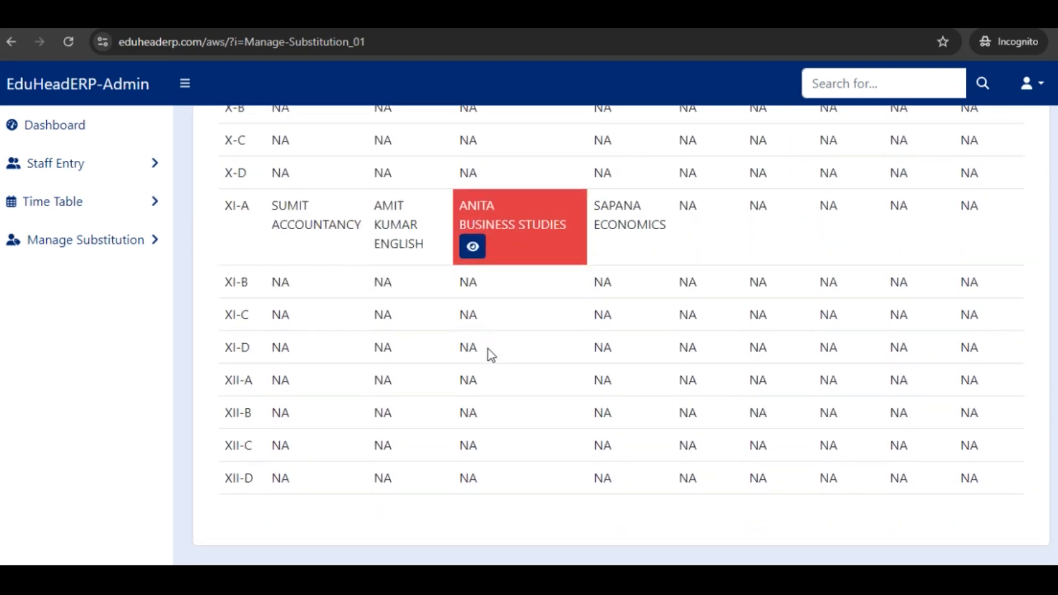
pyautogui.scroll(3, 490, 347)
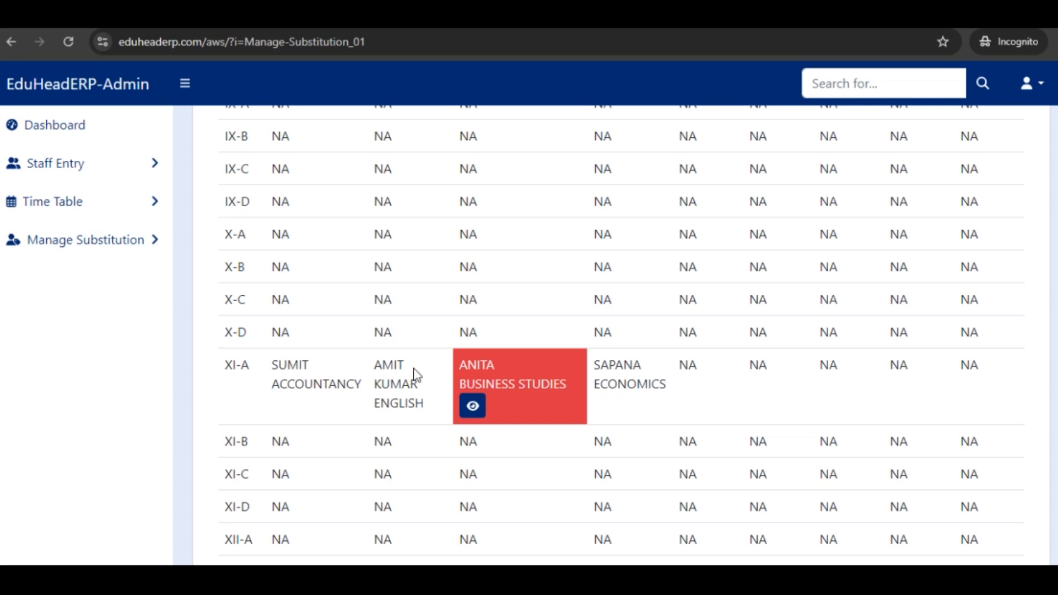
# Step: Allot the second listed free teacher as substitute for the absent teacher's XI-A Business Studies lecture and check the time table
pyautogui.click(473, 408)
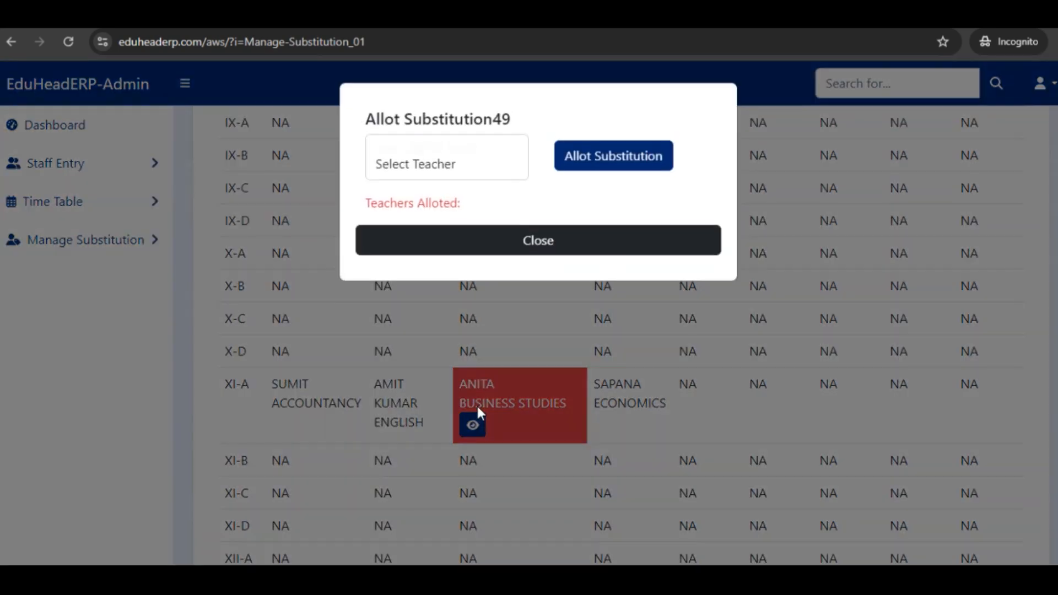
pyautogui.click(470, 168)
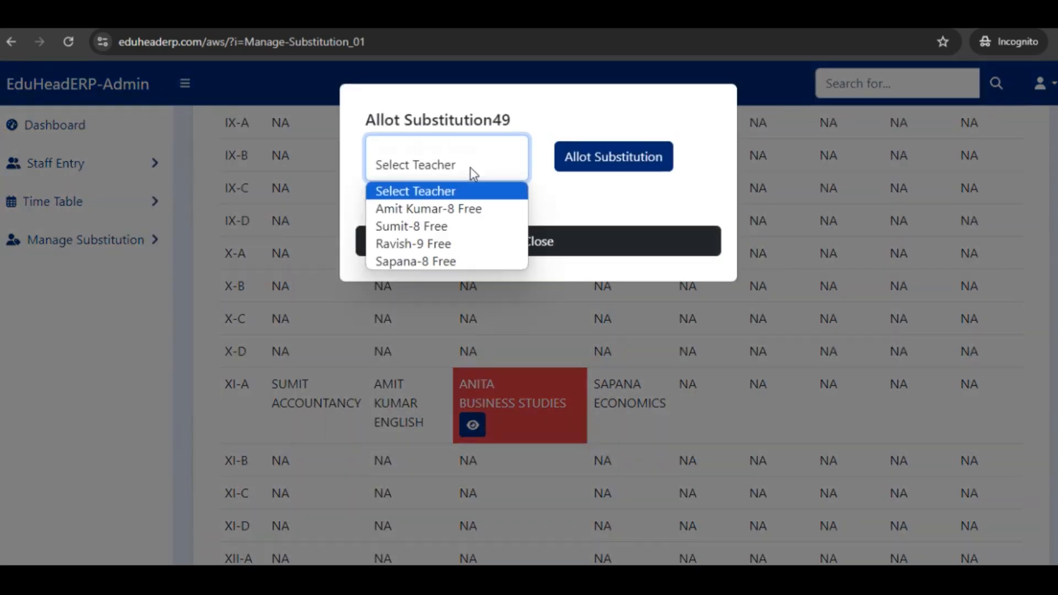
pyautogui.click(484, 227)
pyautogui.click(598, 162)
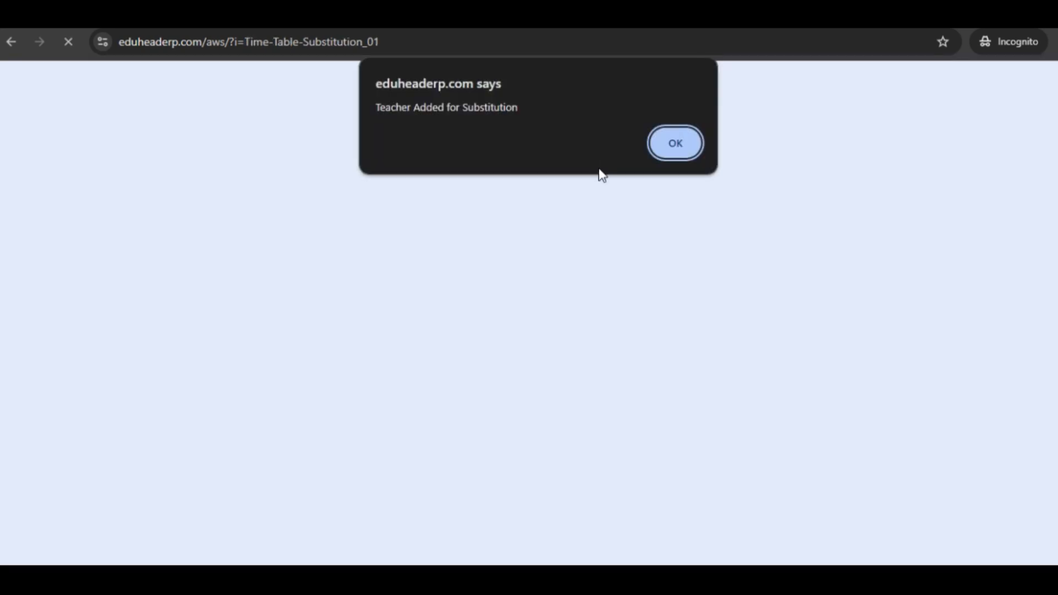
pyautogui.click(679, 150)
pyautogui.scroll(-20, 758, 371)
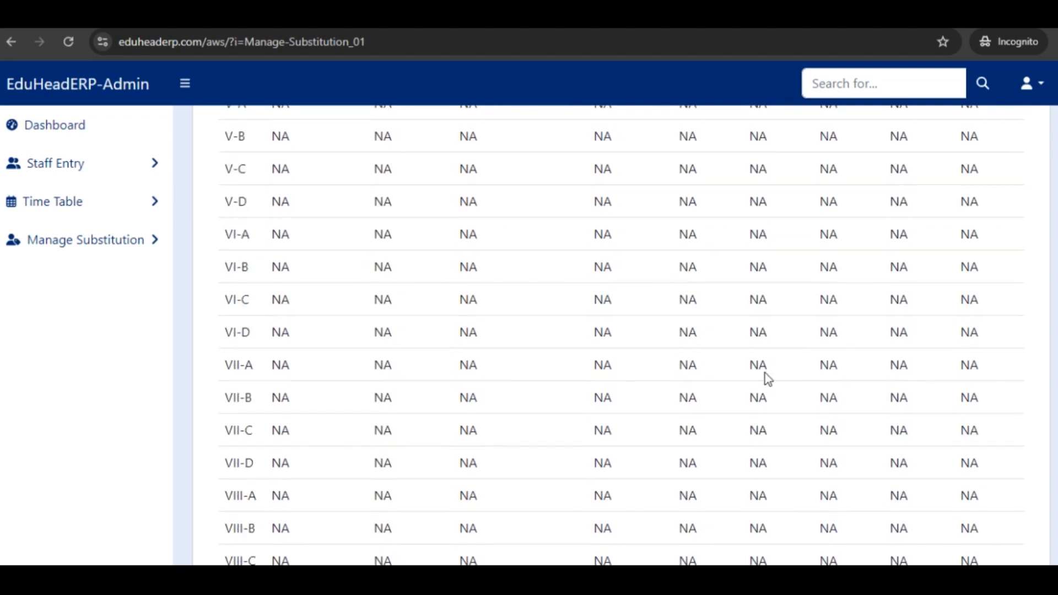
pyautogui.scroll(-9, 768, 379)
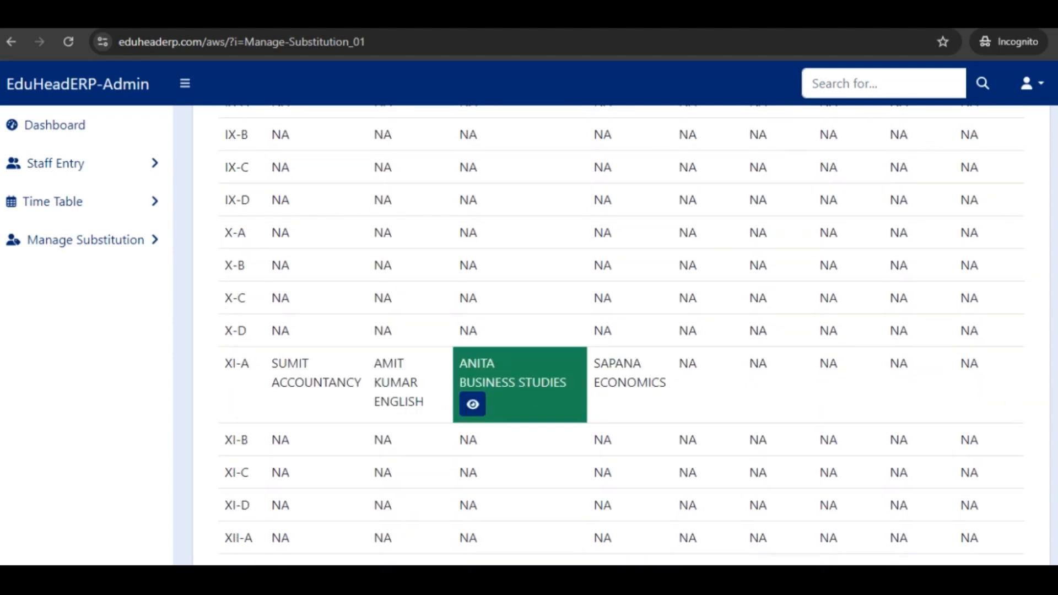
# Step: Show the Monday time table for the second absent teacher and locate the XI-A Economics lecture
pyautogui.scroll(20, 621, 336)
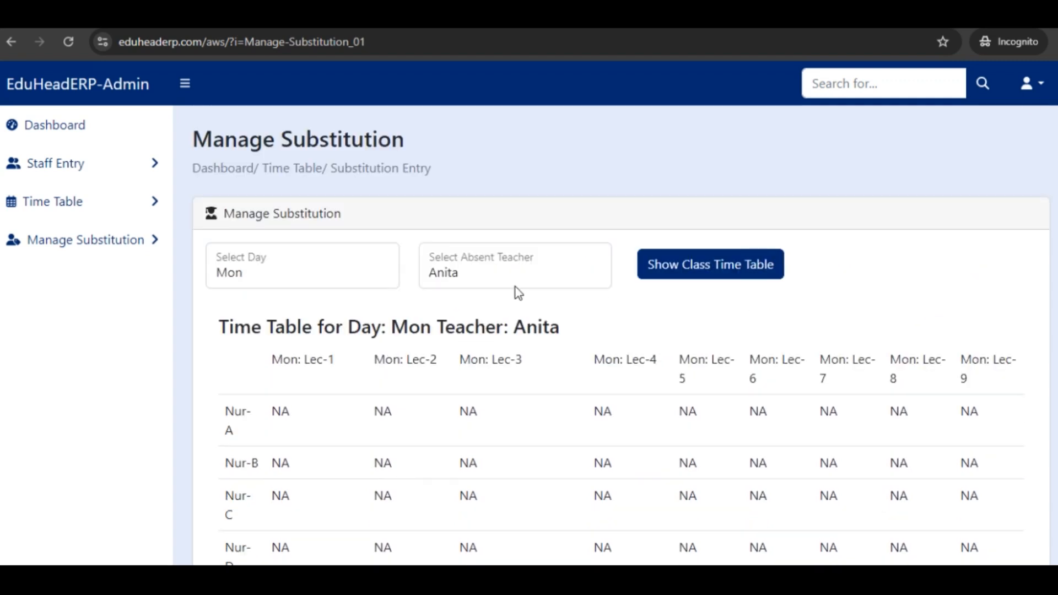
pyautogui.click(504, 275)
pyautogui.click(491, 313)
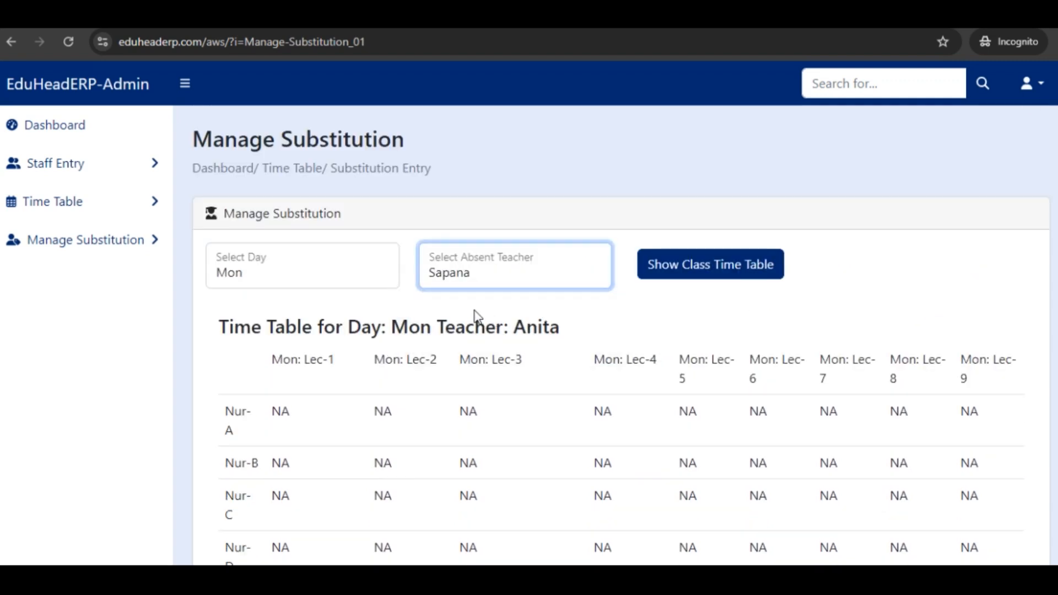
pyautogui.click(712, 266)
pyautogui.scroll(-14, 711, 285)
pyautogui.scroll(-17, 713, 294)
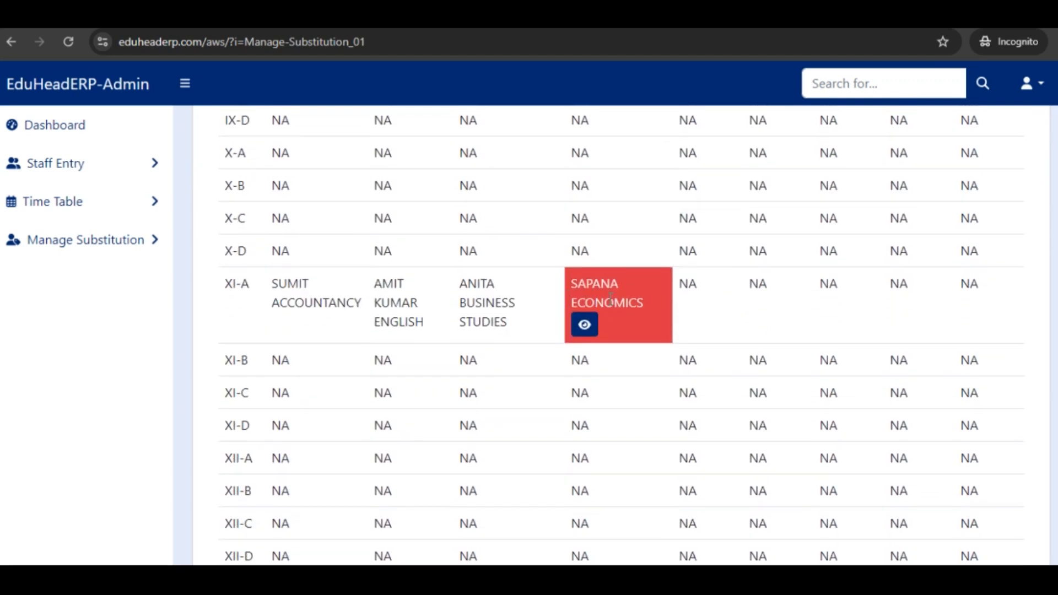
# Step: Review the teachers already allotted, allot the third listed teacher as substitute for the XI-A Economics lecture, and check the time table
pyautogui.click(585, 325)
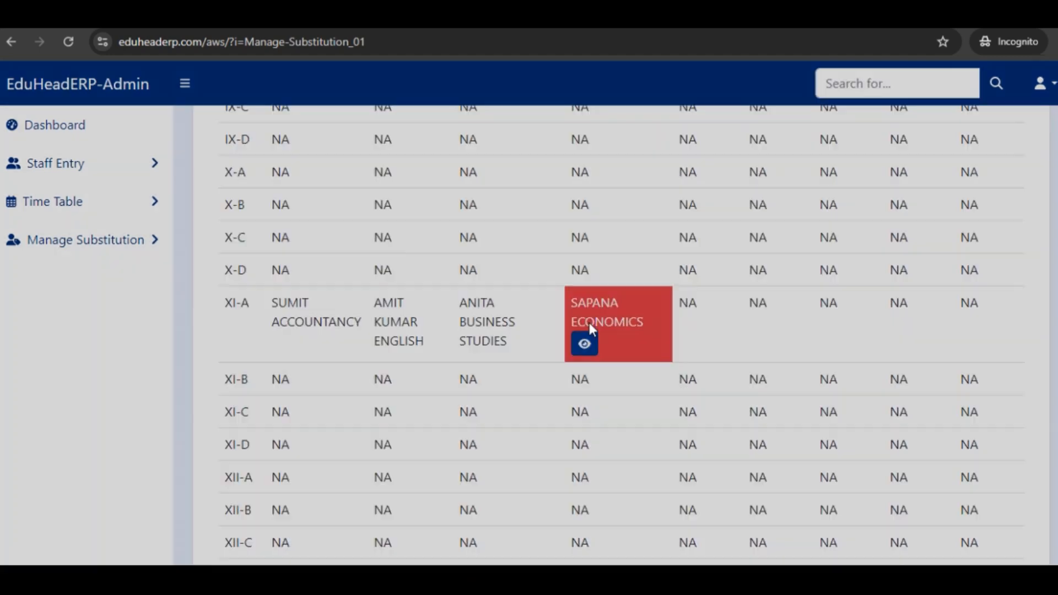
pyautogui.click(492, 168)
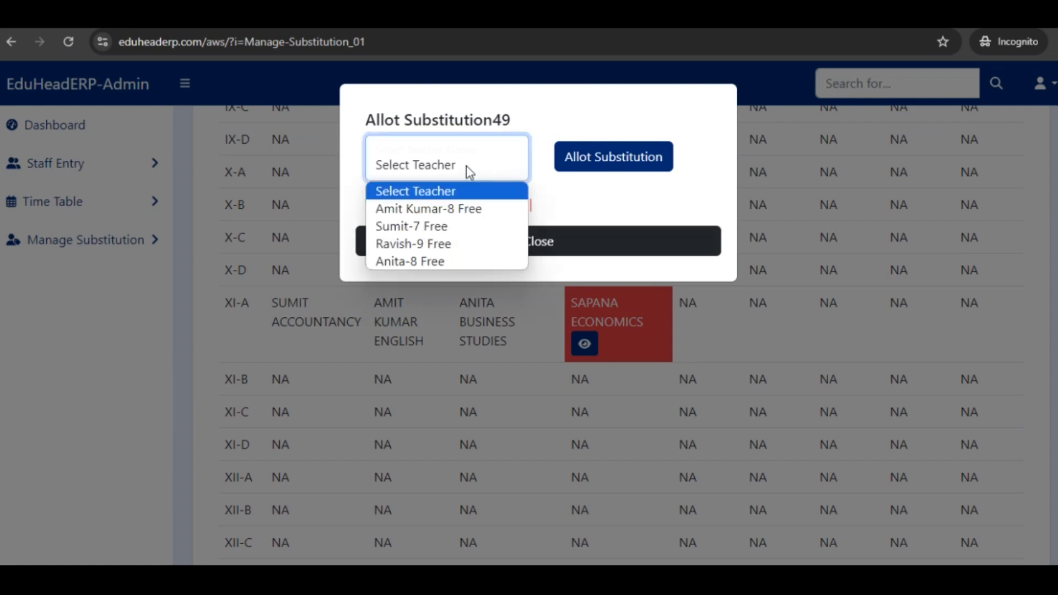
pyautogui.click(401, 191)
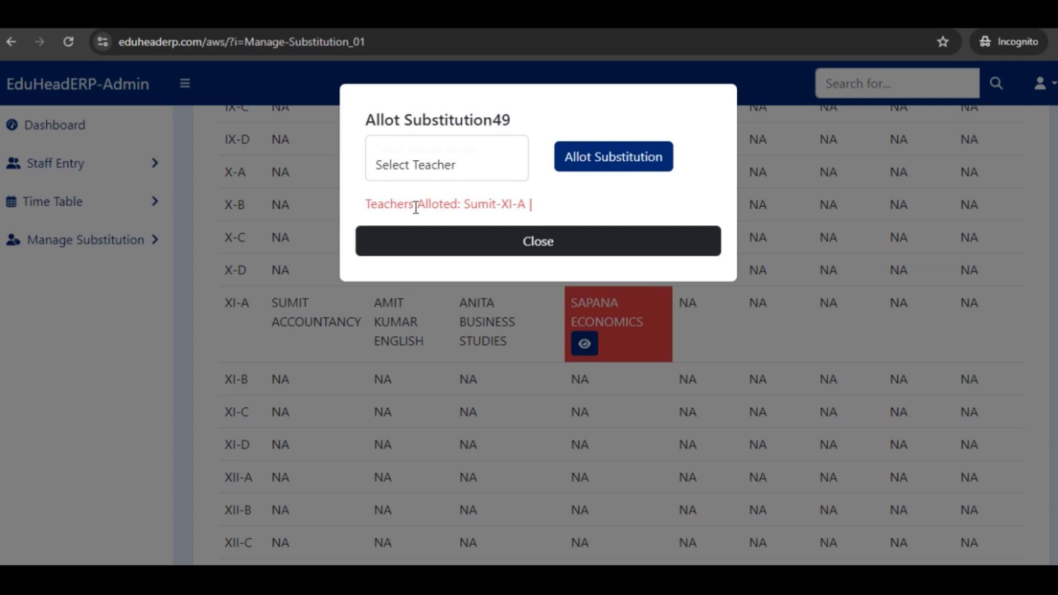
pyautogui.moveTo(373, 209); pyautogui.dragTo(527, 205)
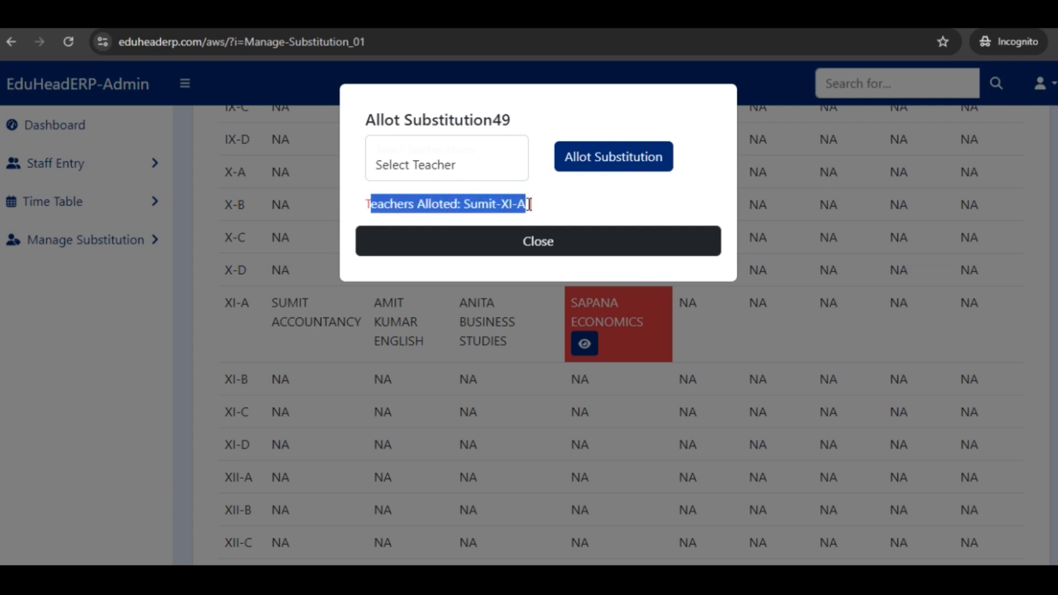
pyautogui.click(470, 165)
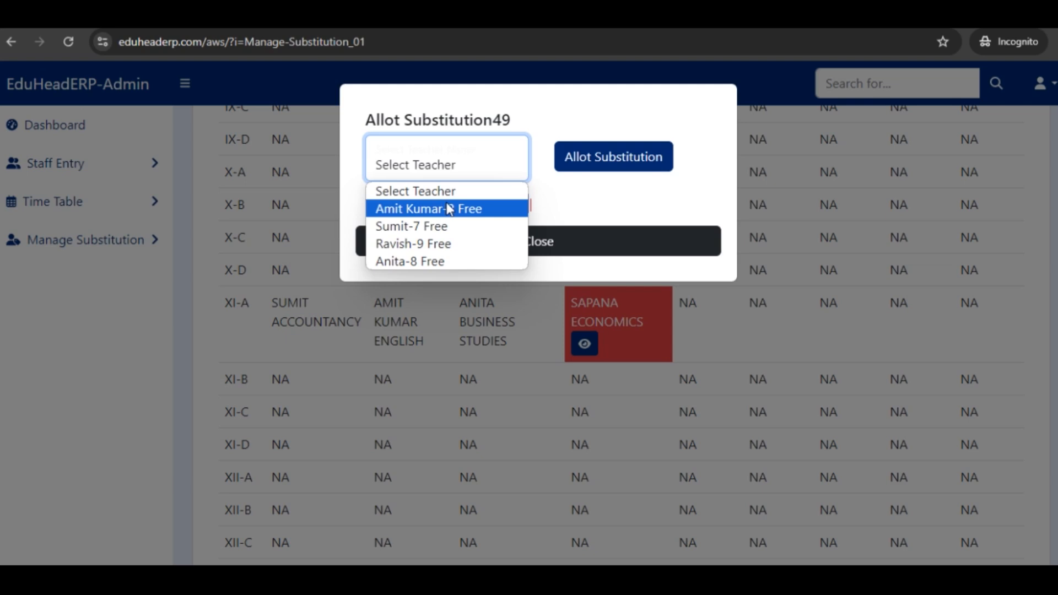
pyautogui.click(439, 244)
pyautogui.click(591, 159)
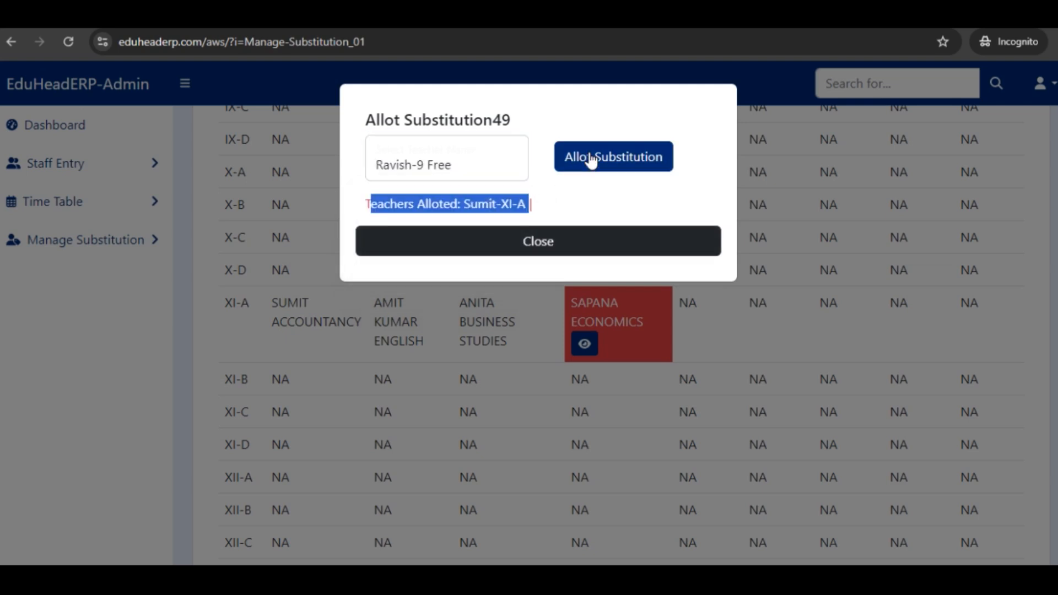
pyautogui.click(673, 138)
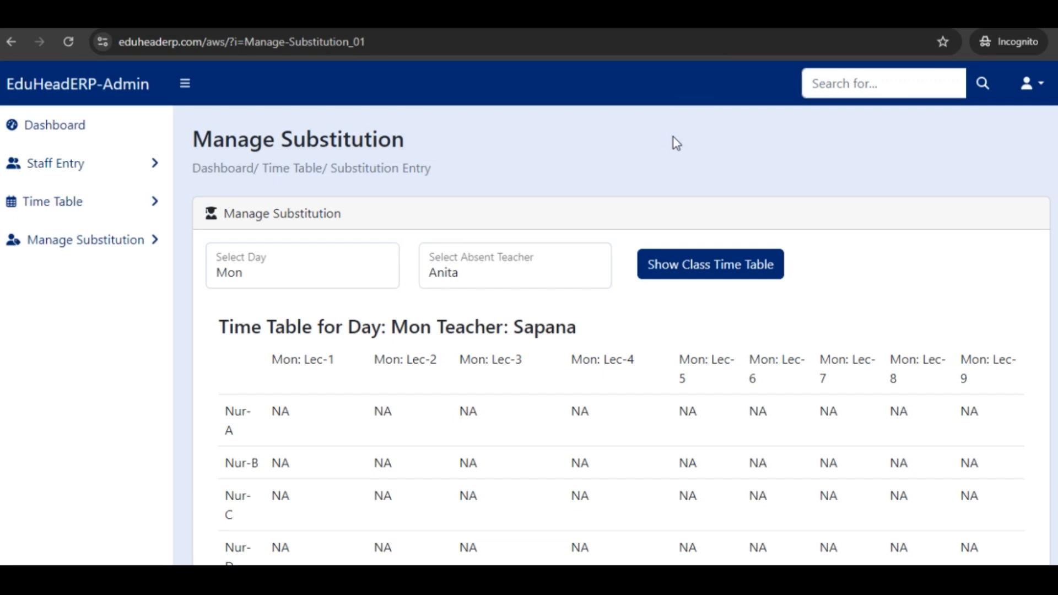
pyautogui.scroll(-15, 651, 350)
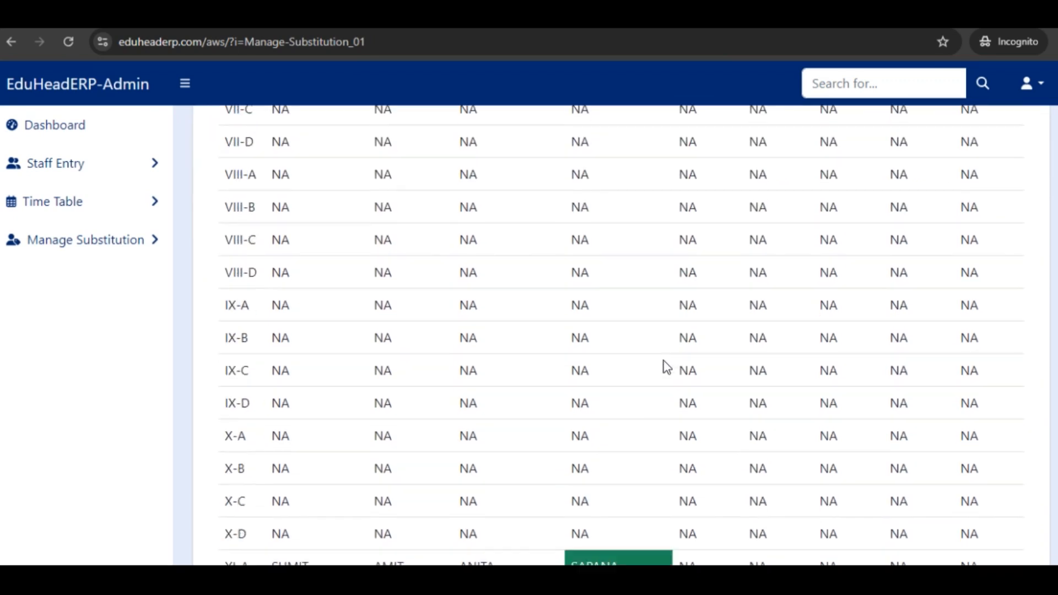
pyautogui.scroll(-7, 666, 366)
pyautogui.scroll(-2, 666, 362)
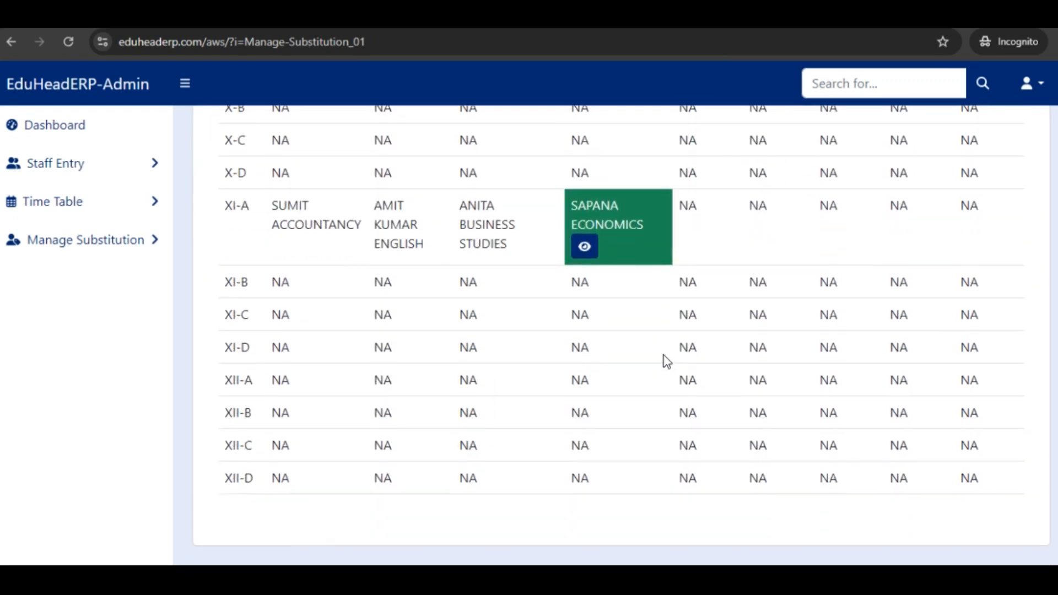
# Step: Open the page for viewing allotted substitutions
pyautogui.scroll(6, 664, 359)
pyautogui.click(135, 240)
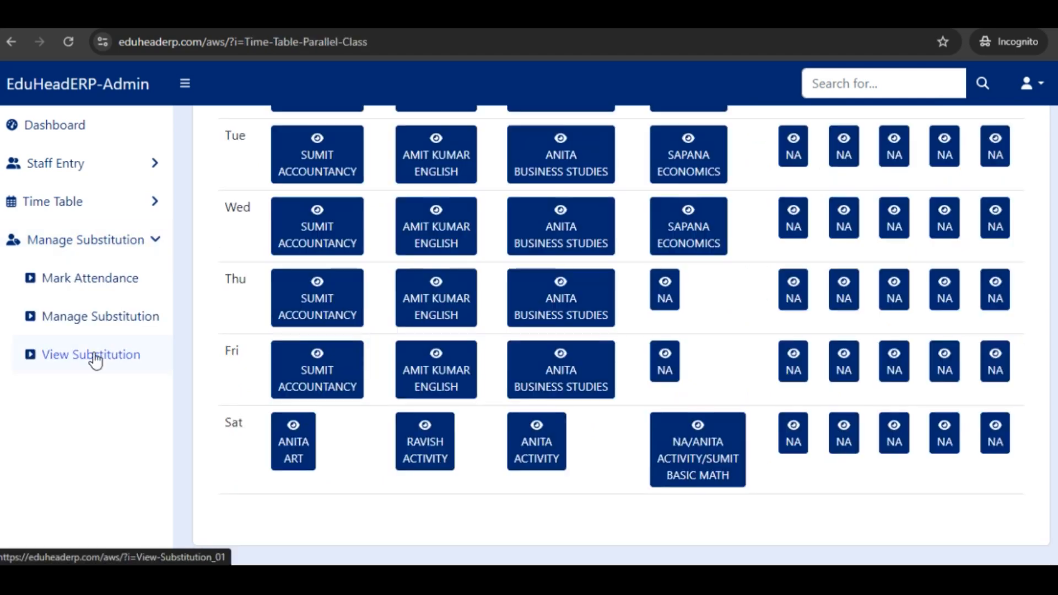
pyautogui.click(93, 355)
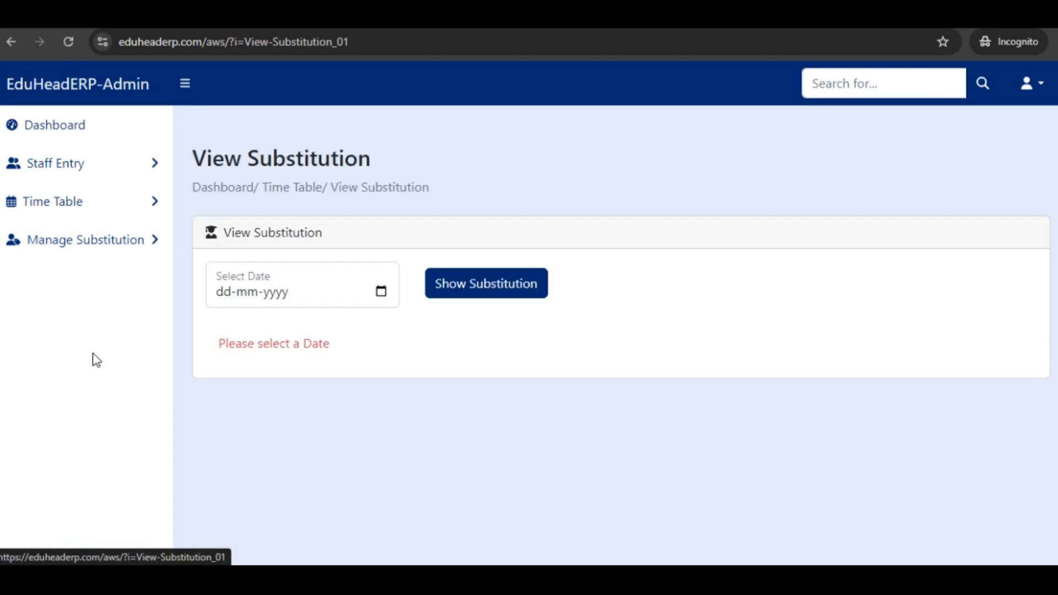